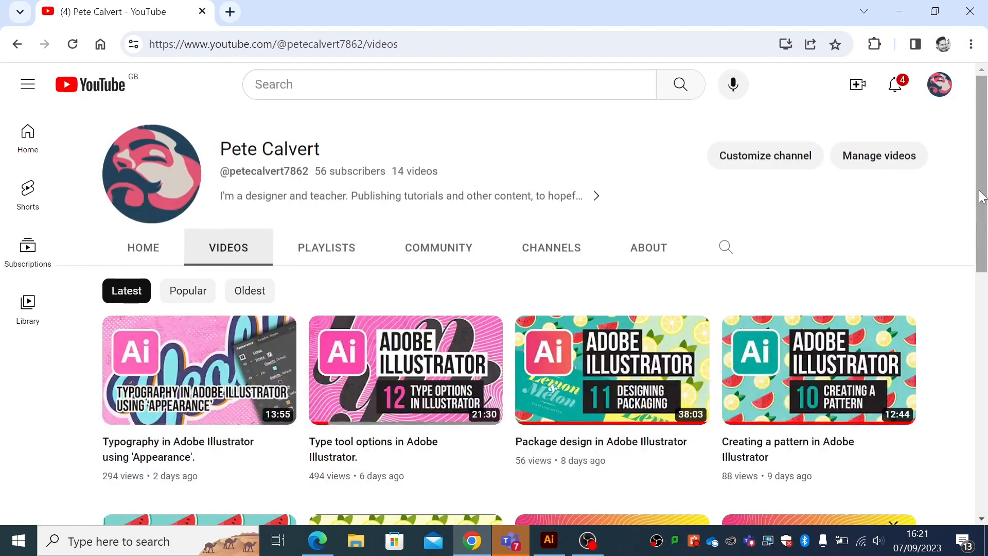
{"action": "left_click_drag", "start_coordinate": [980, 197], "coordinate": [962, 375]}
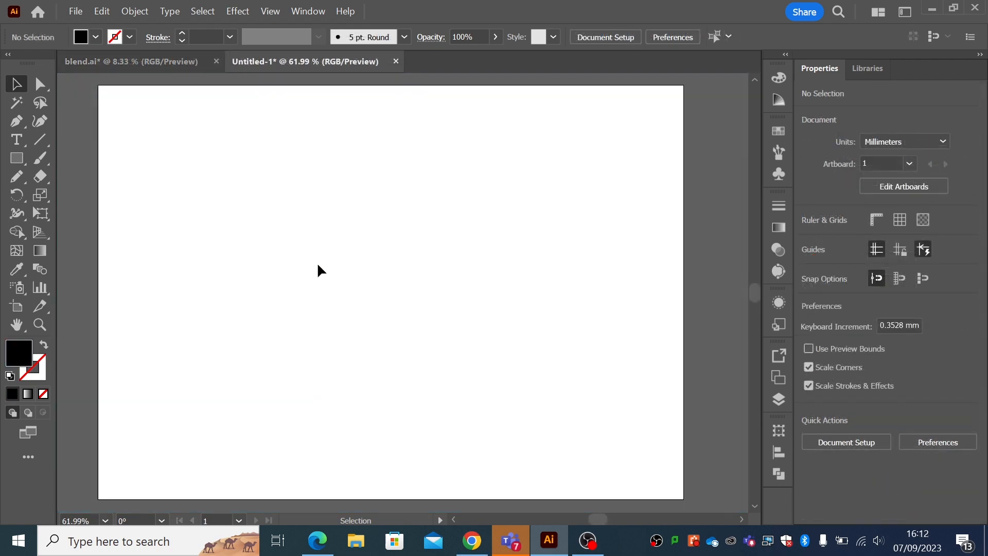
Step: Draw a rising diagonal line about 91 mm wide and 79 mm high near the artboard's upper-left corner and give it a black stroke
{"action": "left_click", "coordinate": [39, 139]}
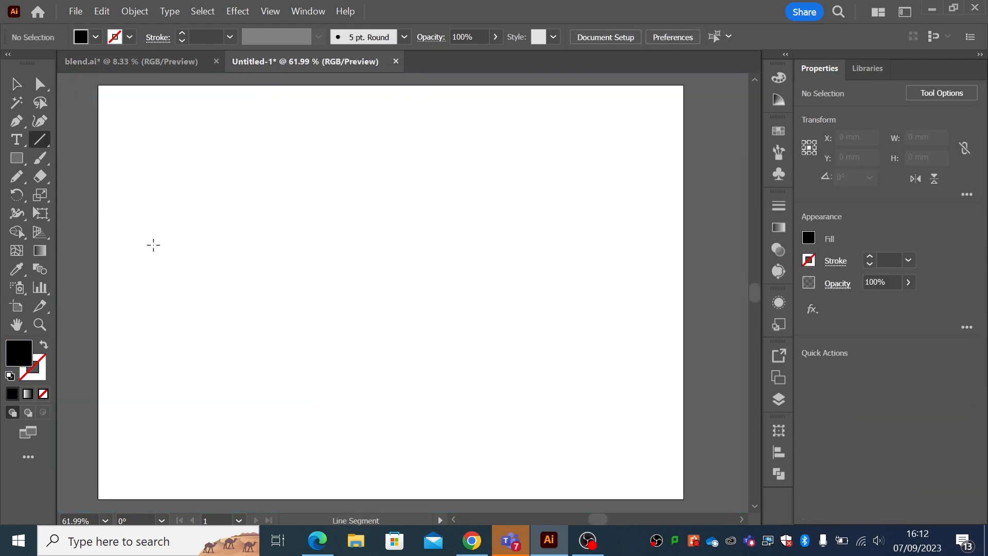
{"action": "left_click_drag", "start_coordinate": [148, 270], "coordinate": [325, 115]}
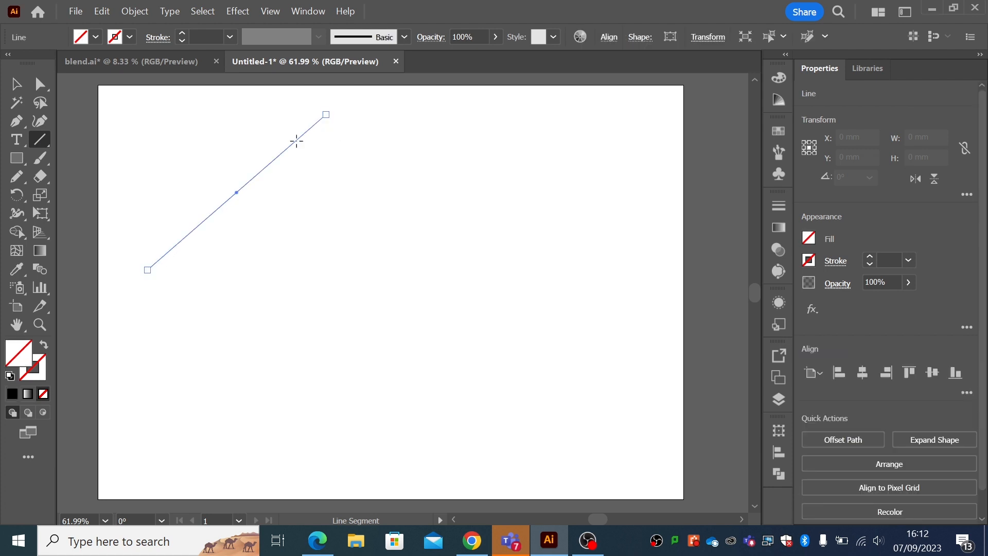
{"action": "left_click", "coordinate": [130, 36]}
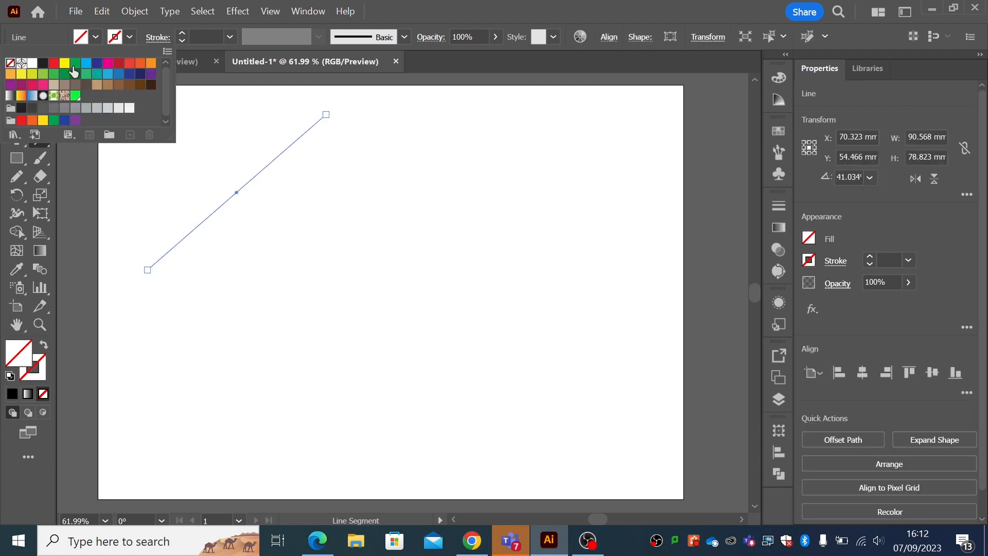
{"action": "left_click", "coordinate": [44, 64]}
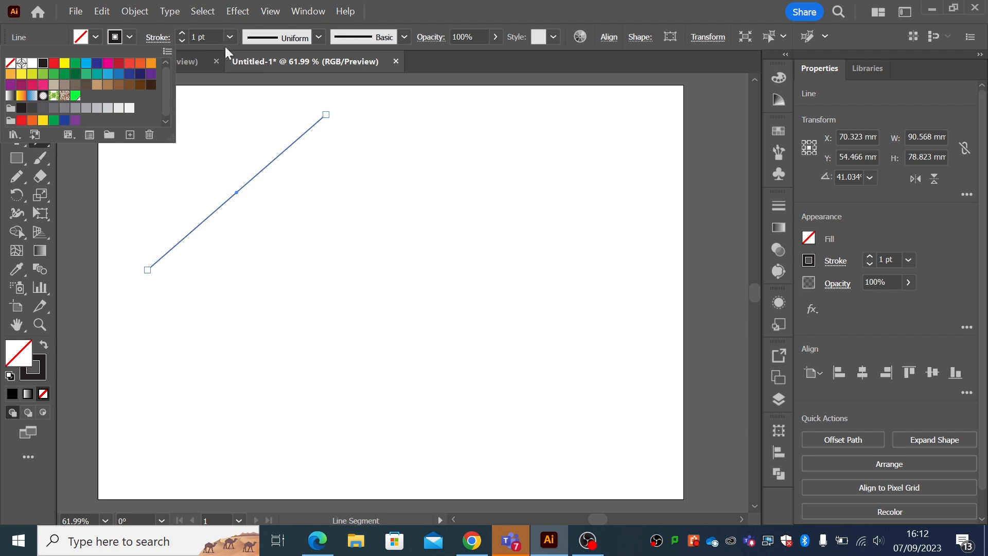
{"action": "left_click", "coordinate": [143, 195]}
Step: Draw a second, nearly horizontal line about 134 mm long below the diagonal one and deselect it
{"action": "left_click_drag", "start_coordinate": [185, 353], "coordinate": [450, 362]}
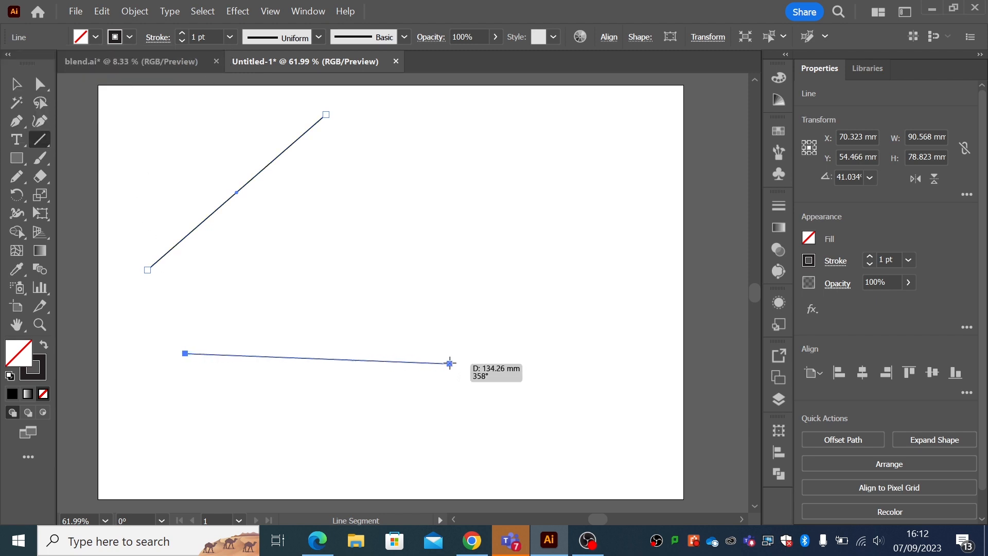
{"action": "left_click", "coordinate": [16, 84]}
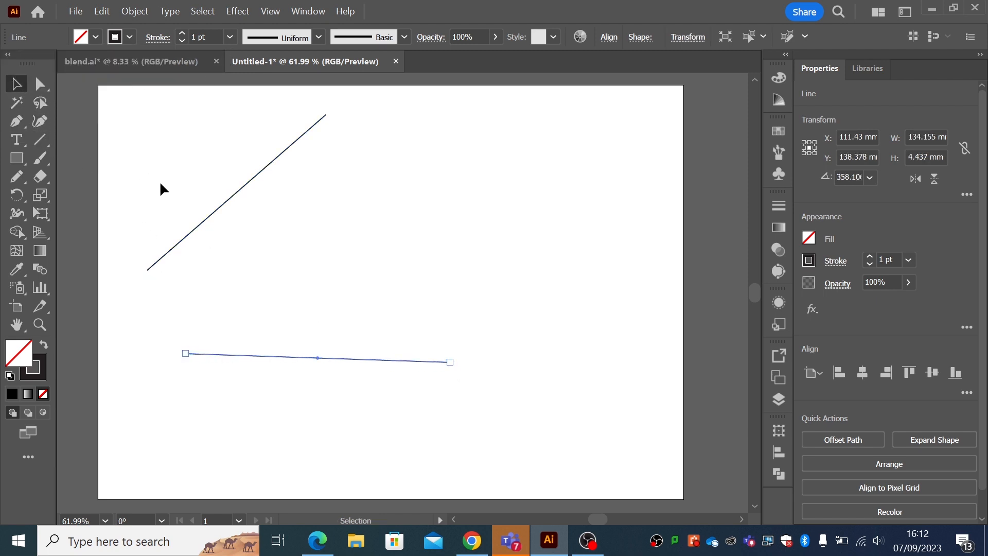
{"action": "left_click", "coordinate": [253, 278]}
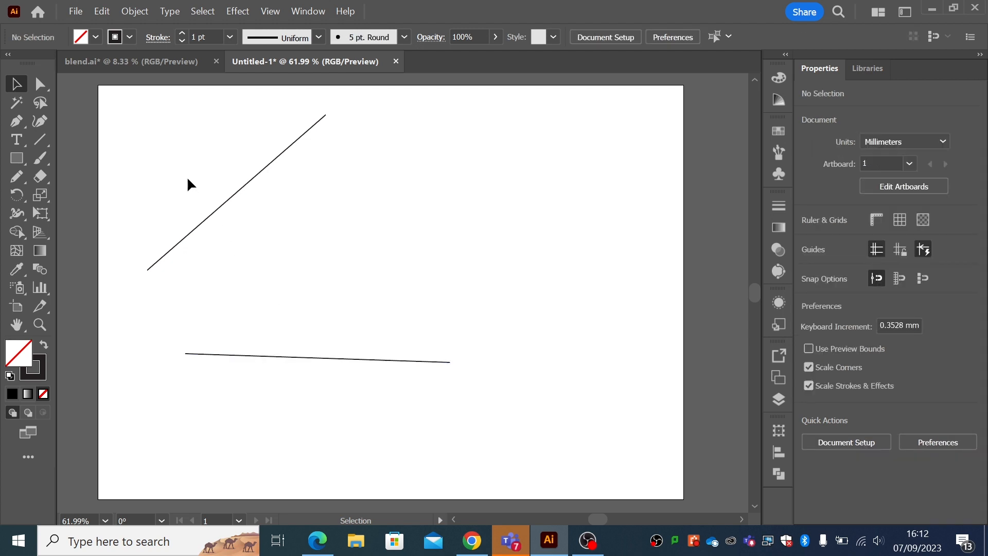
Step: Select both lines and make a blend between them
{"action": "left_click_drag", "start_coordinate": [186, 176], "coordinate": [322, 381]}
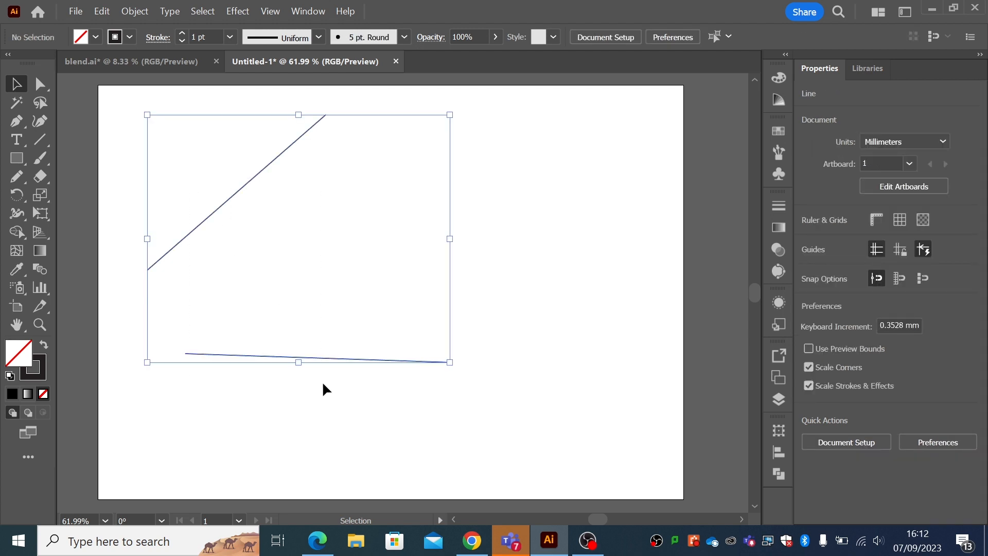
{"action": "left_click", "coordinate": [122, 12]}
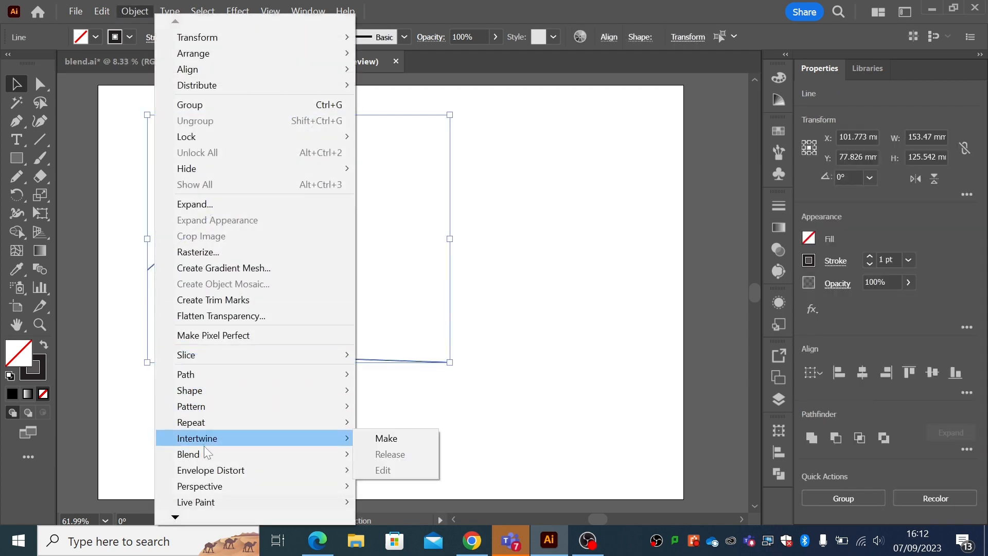
{"action": "mouse_move", "coordinate": [239, 453]}
{"action": "left_click", "coordinate": [387, 347]}
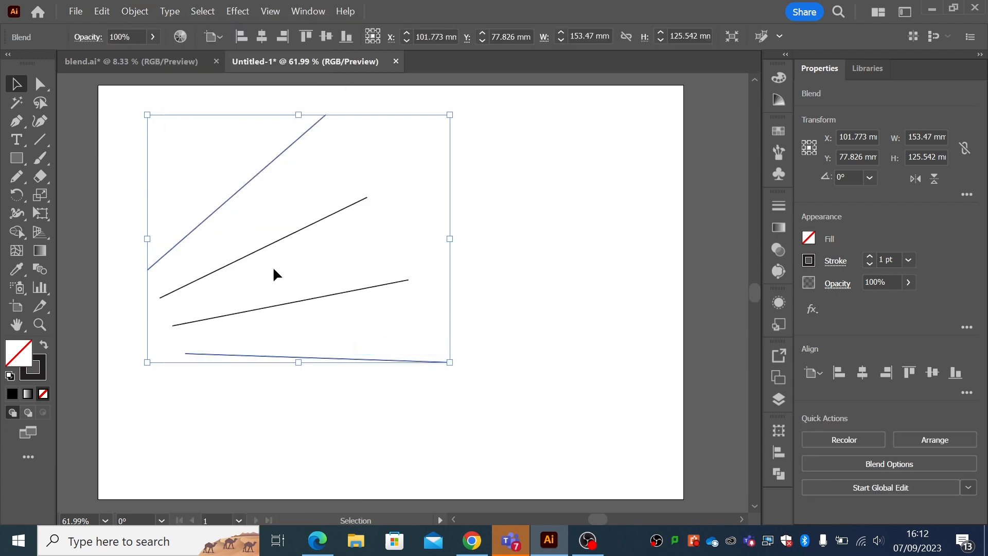
Step: Set the blend's spacing to Specified Steps with 20 steps
{"action": "left_click", "coordinate": [128, 13]}
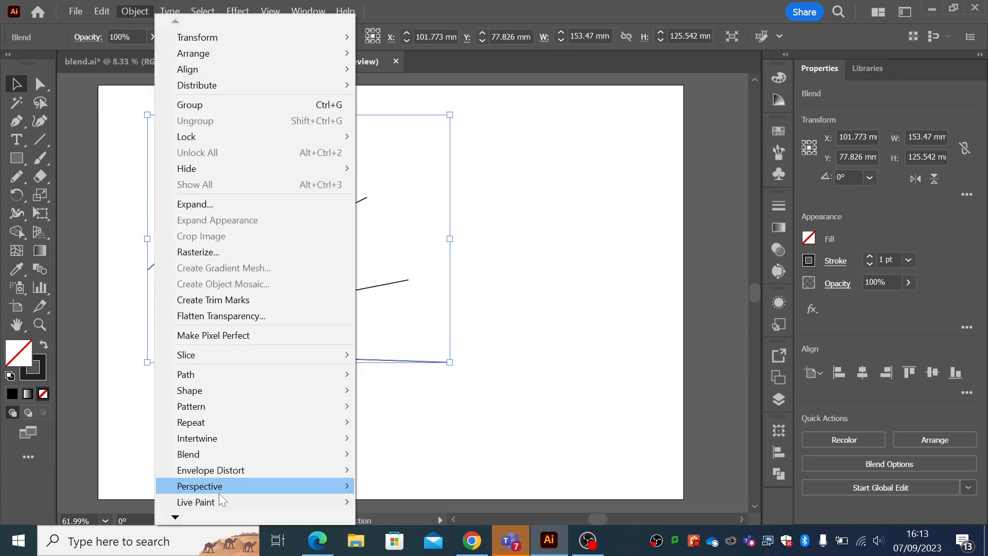
{"action": "mouse_move", "coordinate": [218, 456]}
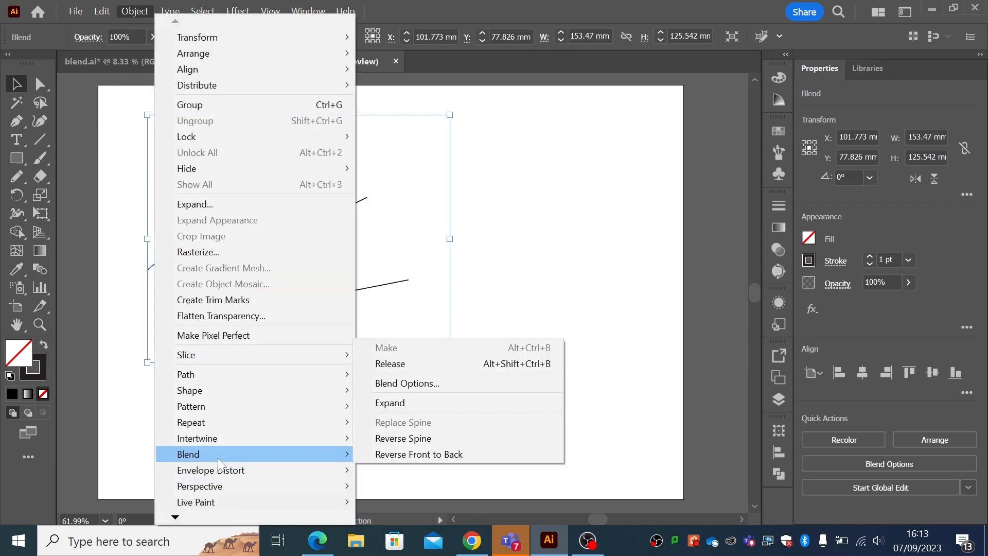
{"action": "left_click", "coordinate": [406, 383]}
{"action": "left_click", "coordinate": [602, 198]}
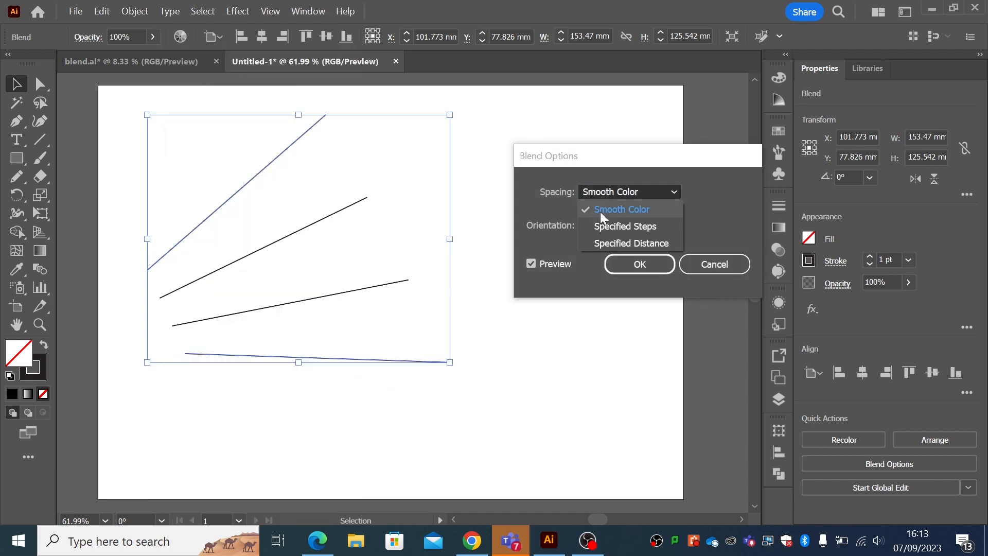
{"action": "left_click", "coordinate": [604, 228]}
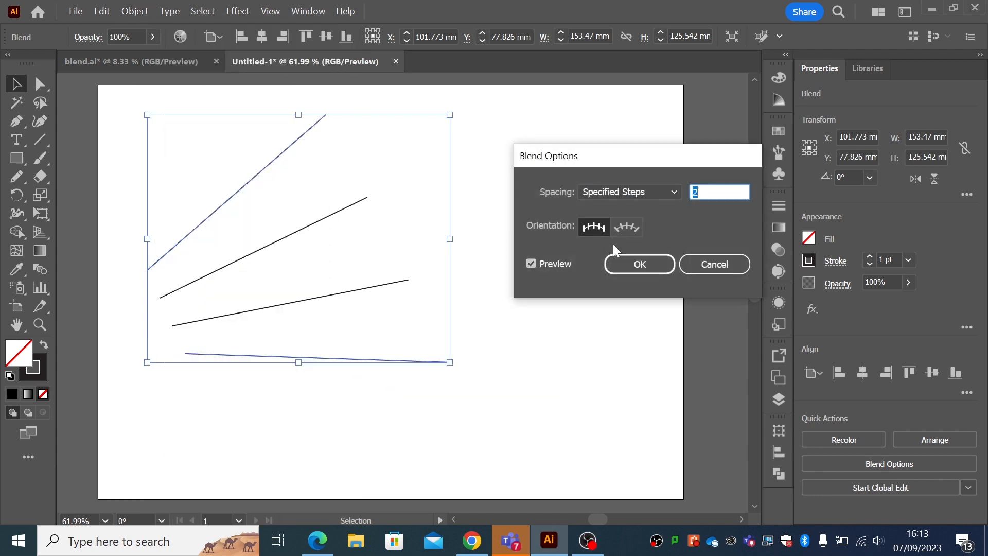
{"action": "left_click_drag", "start_coordinate": [628, 159], "coordinate": [598, 170]}
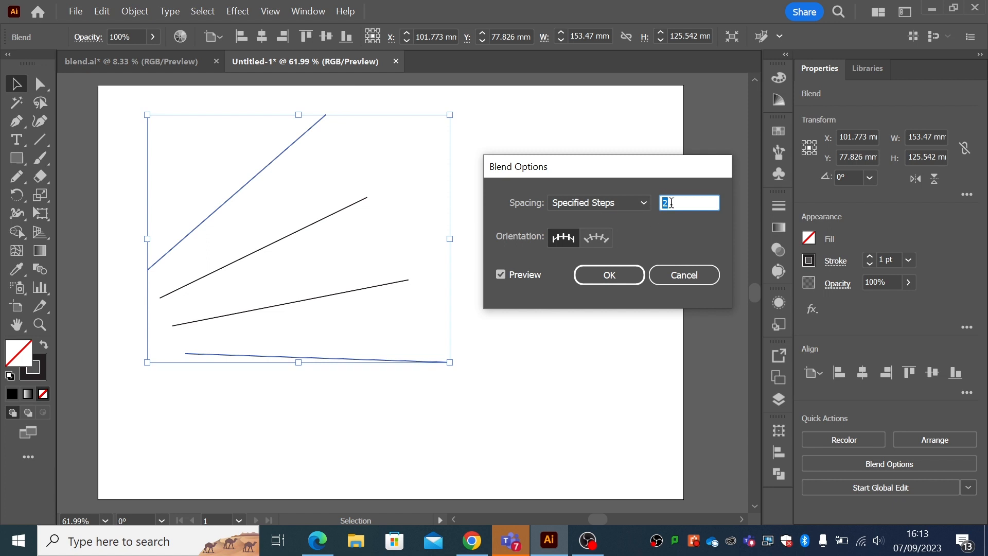
{"action": "left_click", "coordinate": [497, 271]}
{"action": "left_click", "coordinate": [501, 273]}
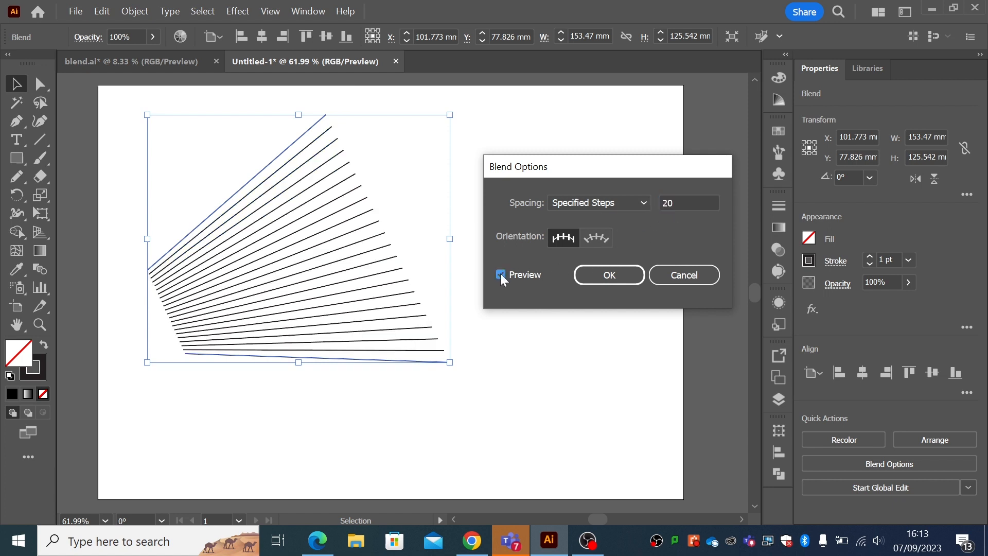
{"action": "left_click", "coordinate": [620, 275]}
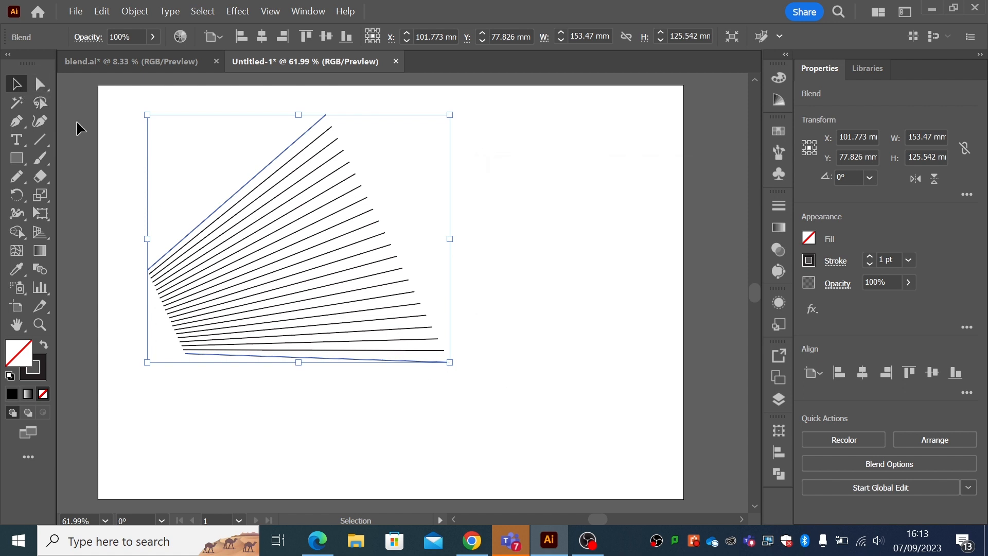
Step: Isolate the blend and reposition both ends of its upper line and the right end of its lower line to widen the fan
{"action": "left_click", "coordinate": [219, 201]}
{"action": "left_click", "coordinate": [221, 202]}
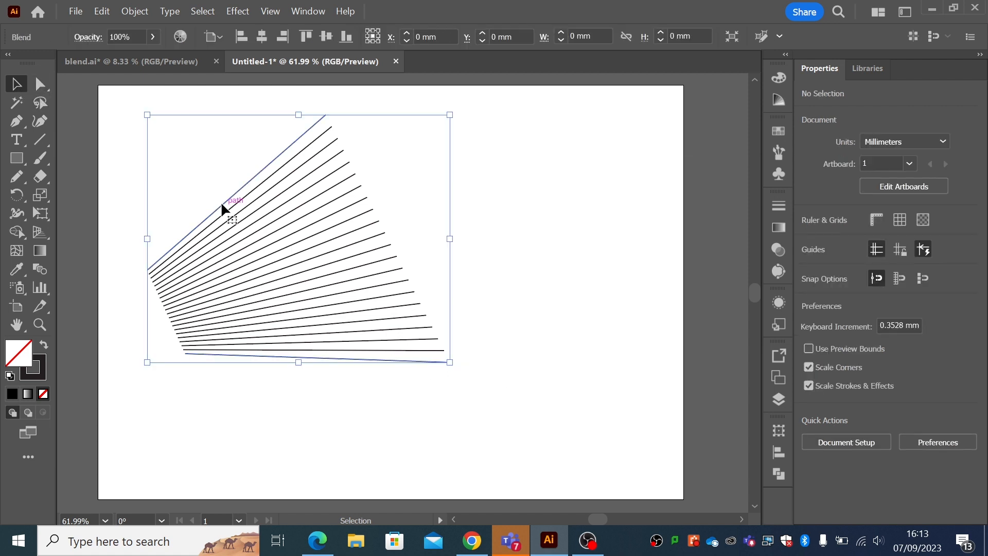
{"action": "double_click", "coordinate": [271, 166]}
{"action": "left_click", "coordinate": [277, 158]}
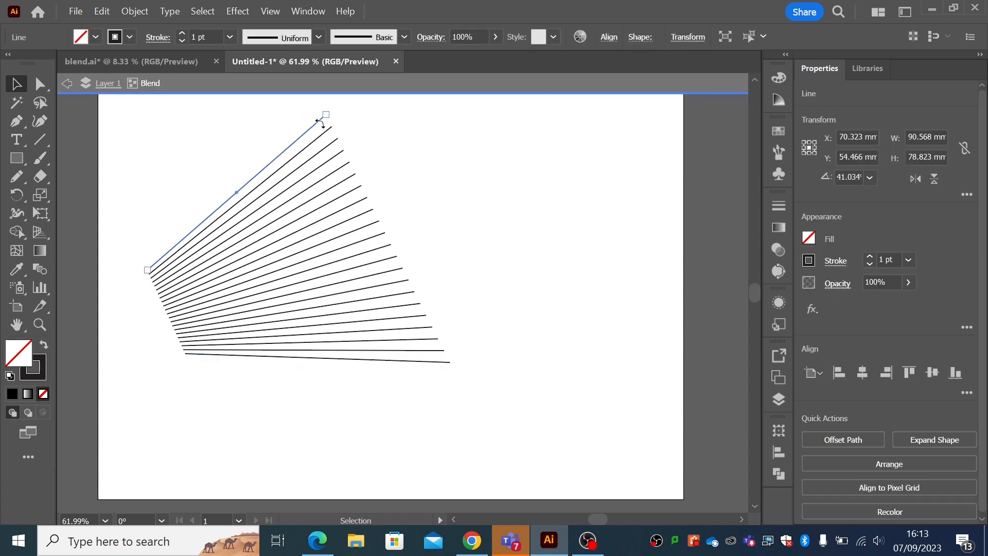
{"action": "left_click_drag", "start_coordinate": [325, 113], "coordinate": [247, 106]}
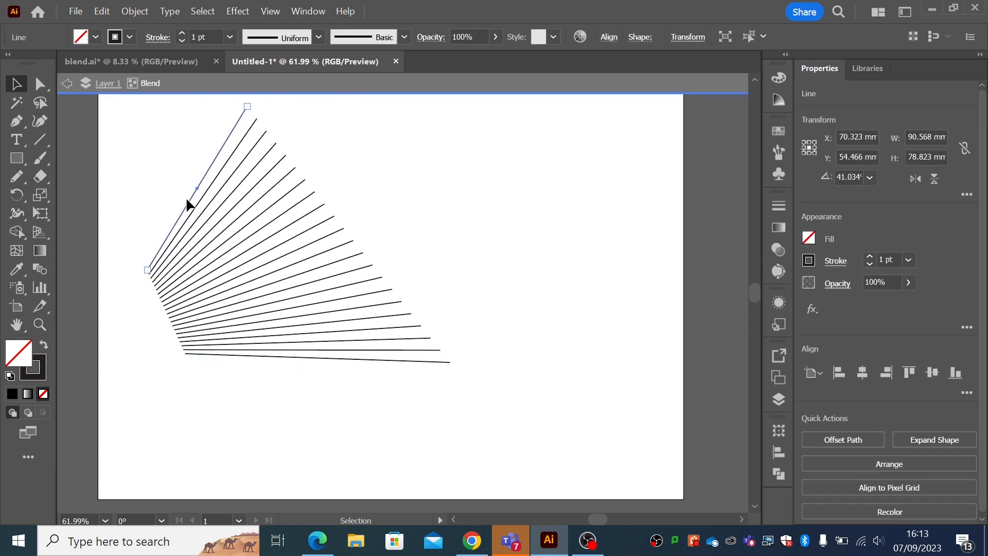
{"action": "mouse_move", "coordinate": [148, 270]}
{"action": "left_mouse_down"}
{"action": "mouse_move", "coordinate": [150, 347]}
{"action": "mouse_move", "coordinate": [181, 406]}
{"action": "mouse_move", "coordinate": [271, 440]}
{"action": "mouse_move", "coordinate": [345, 447]}
{"action": "mouse_move", "coordinate": [499, 392]}
{"action": "mouse_move", "coordinate": [530, 359]}
{"action": "mouse_move", "coordinate": [569, 281]}
{"action": "mouse_move", "coordinate": [496, 380]}
{"action": "mouse_move", "coordinate": [295, 388]}
{"action": "mouse_move", "coordinate": [164, 265]}
{"action": "left_mouse_up"}
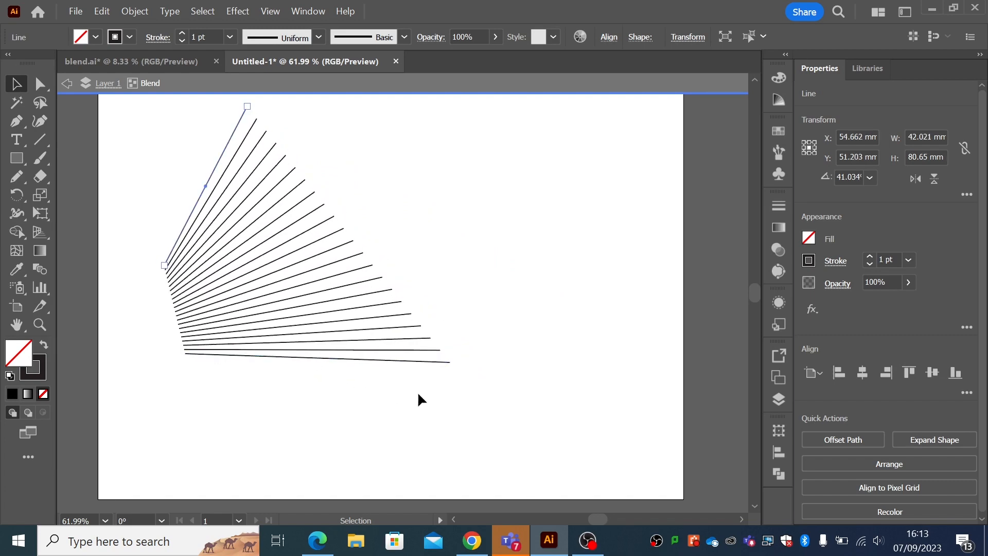
{"action": "left_click_drag", "start_coordinate": [450, 362], "coordinate": [453, 419]}
Step: Set the stroke weight of the blend's upper line to 5 pt and of its lower line to 0.5 pt
{"action": "left_click", "coordinate": [206, 185]}
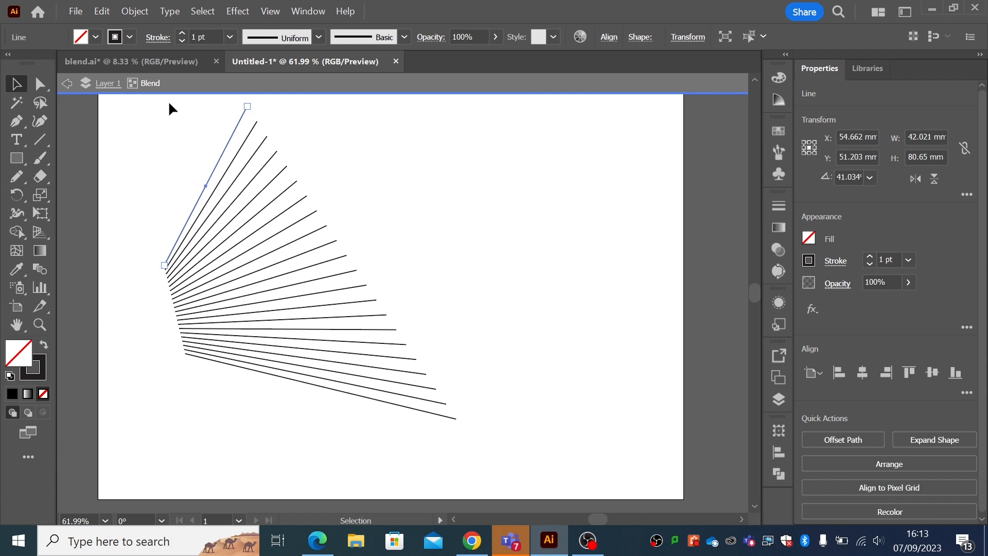
{"action": "left_click", "coordinate": [184, 33]}
{"action": "left_click", "coordinate": [183, 33]}
{"action": "left_click", "coordinate": [183, 33]}
{"action": "left_click", "coordinate": [184, 33]}
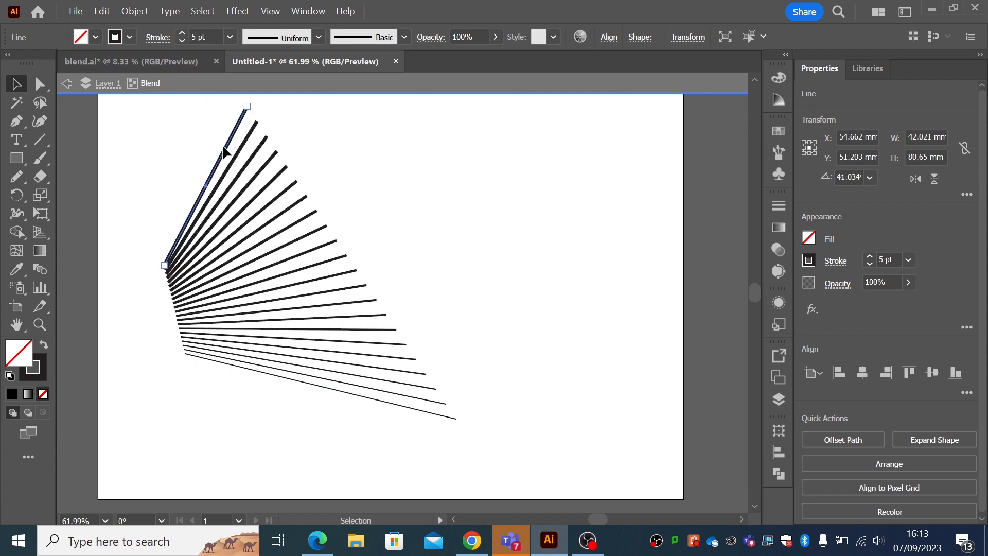
{"action": "left_click", "coordinate": [354, 394]}
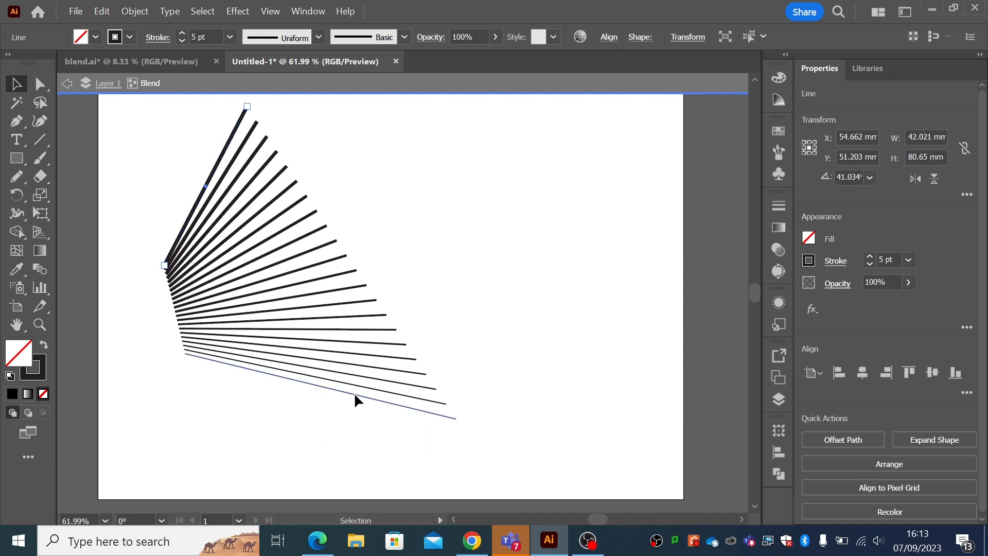
{"action": "left_click", "coordinate": [183, 41]}
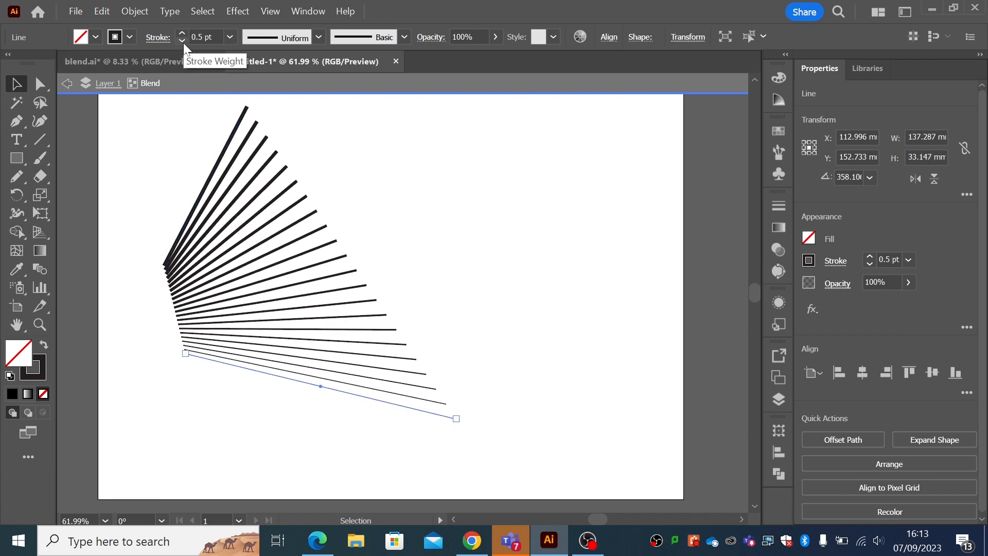
{"action": "left_click", "coordinate": [315, 403]}
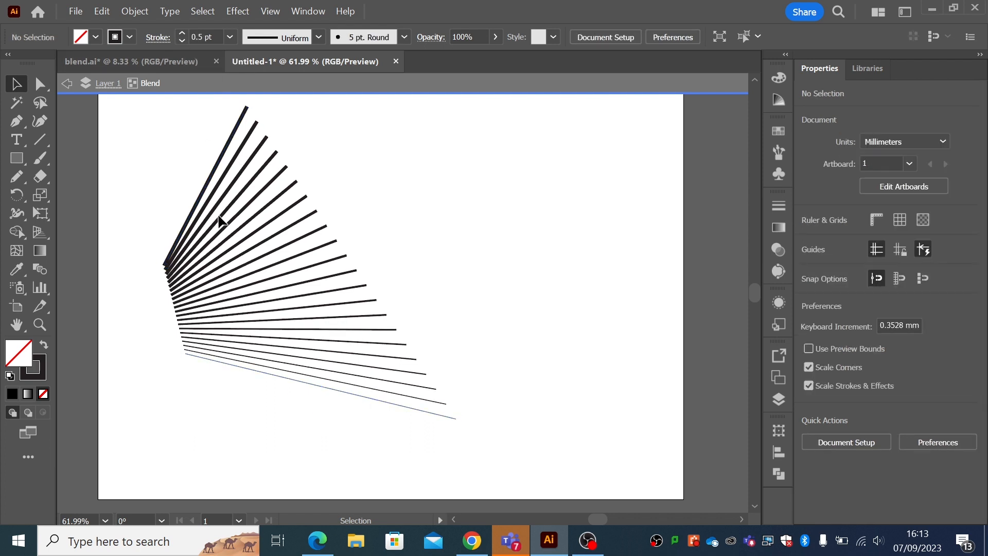
Step: Colour the stroke of the blend's upper line magenta and that of its lower line yellow
{"action": "left_click", "coordinate": [202, 194]}
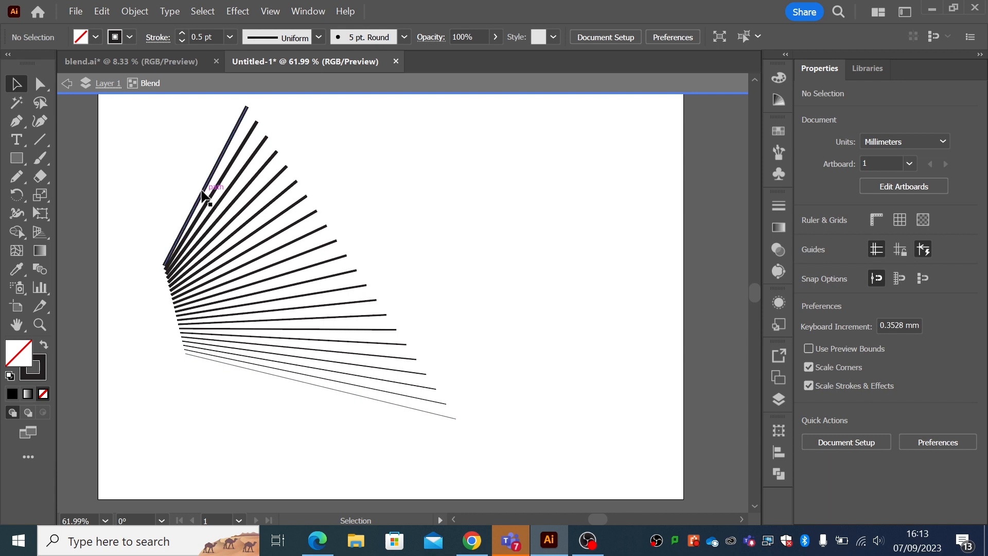
{"action": "left_click", "coordinate": [131, 37]}
{"action": "left_click", "coordinate": [107, 63]}
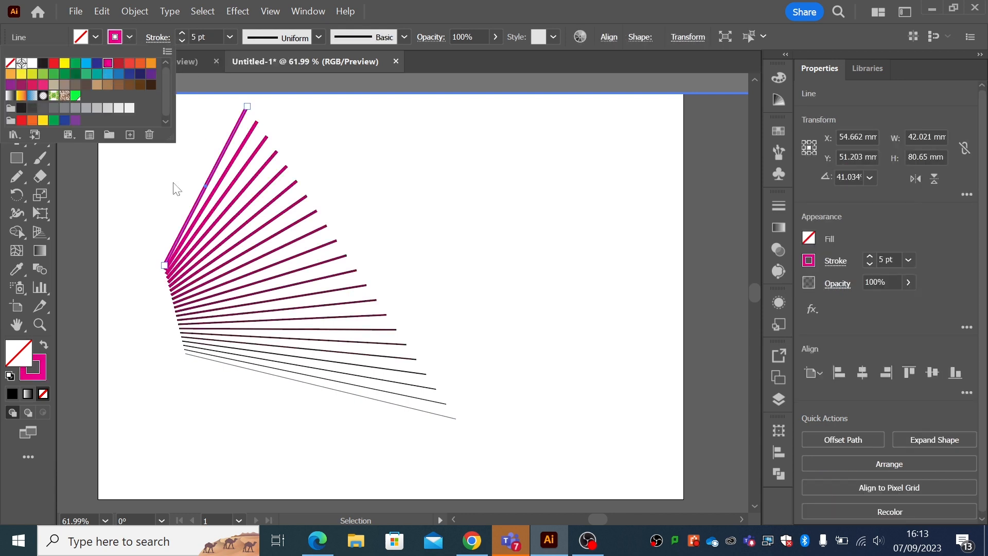
{"action": "left_click", "coordinate": [318, 386]}
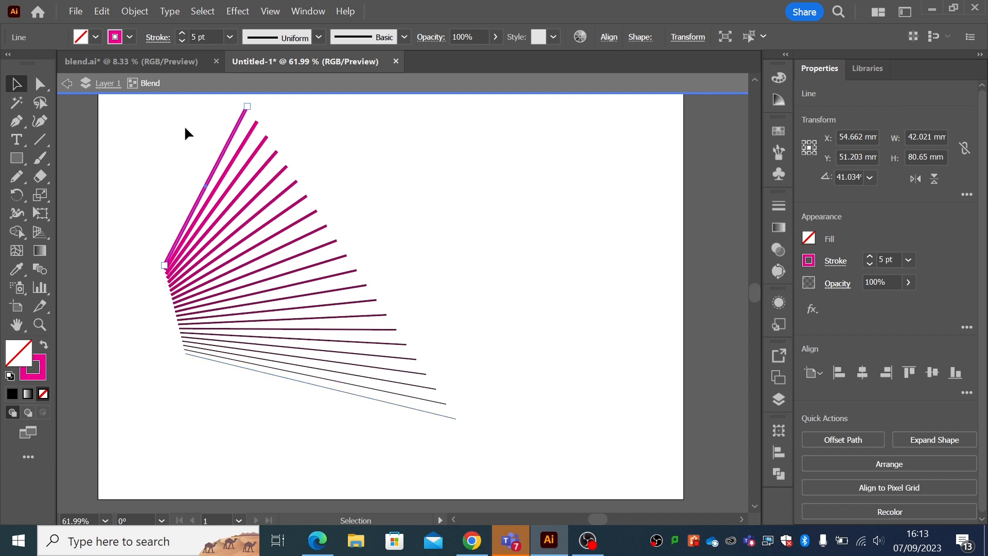
{"action": "left_click", "coordinate": [313, 384]}
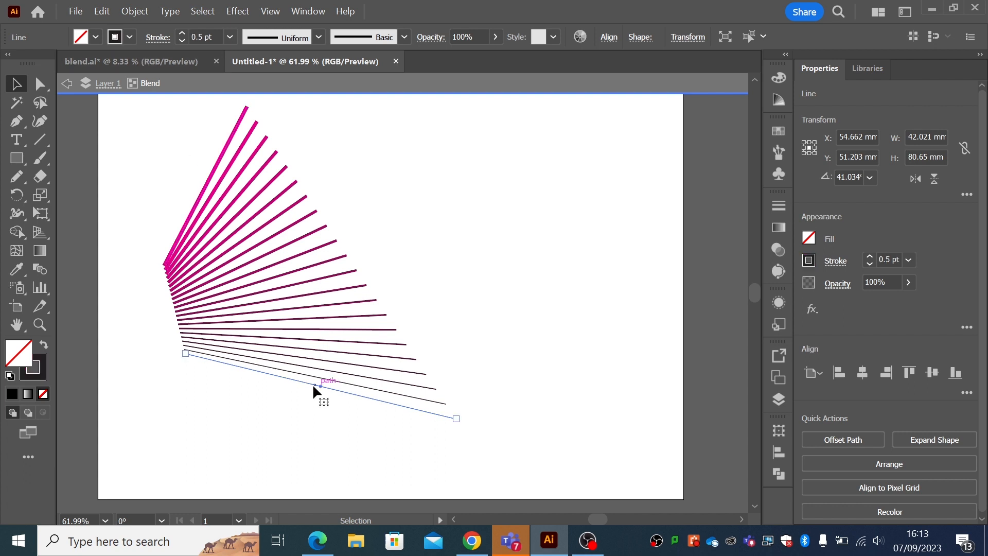
{"action": "left_click", "coordinate": [129, 37]}
{"action": "left_click", "coordinate": [67, 68]}
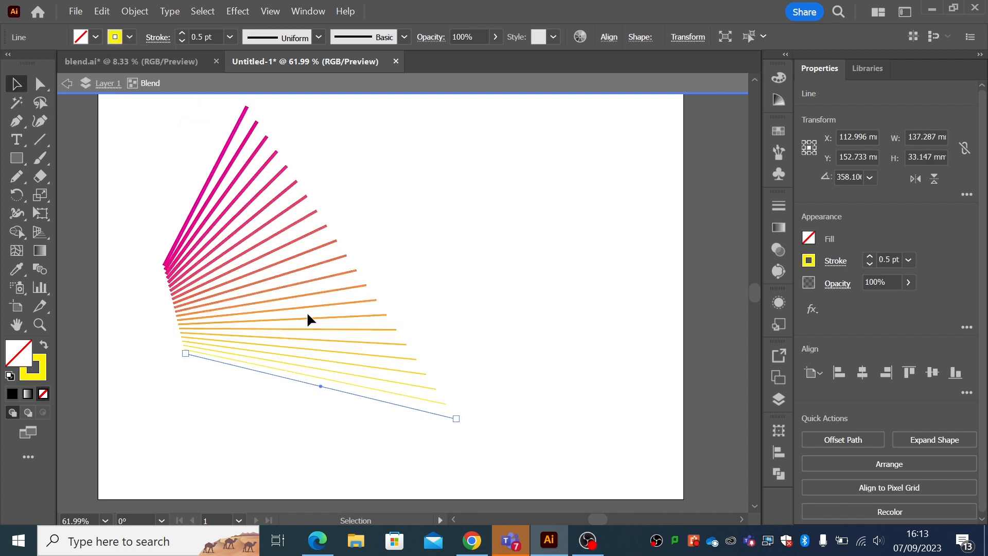
{"action": "left_click", "coordinate": [404, 232]}
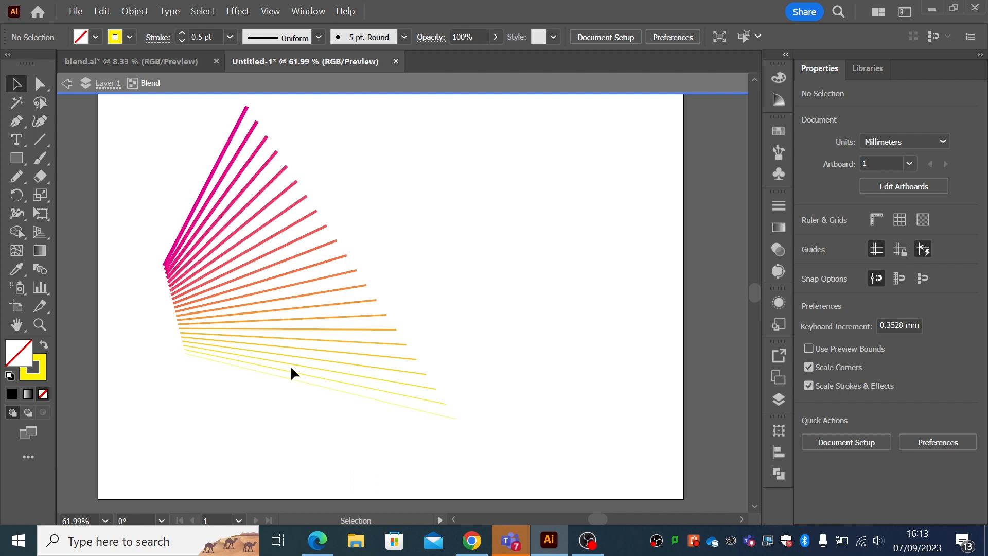
Step: Exit isolation mode and move the whole blend to about X 40 mm, Y 105 mm, overhanging the artboard's left edge
{"action": "left_click", "coordinate": [67, 84]}
{"action": "left_click", "coordinate": [69, 83]}
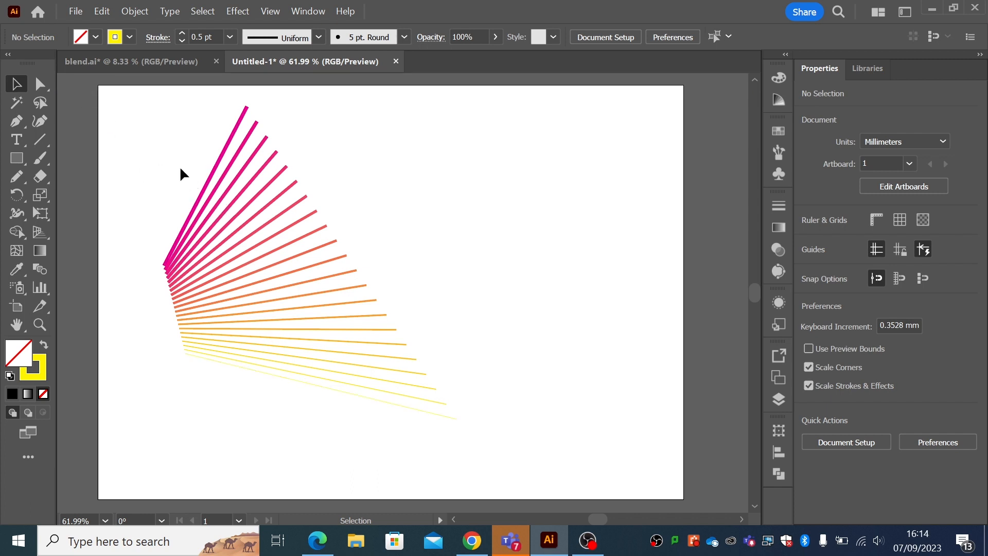
{"action": "left_click_drag", "start_coordinate": [229, 207], "coordinate": [95, 236]}
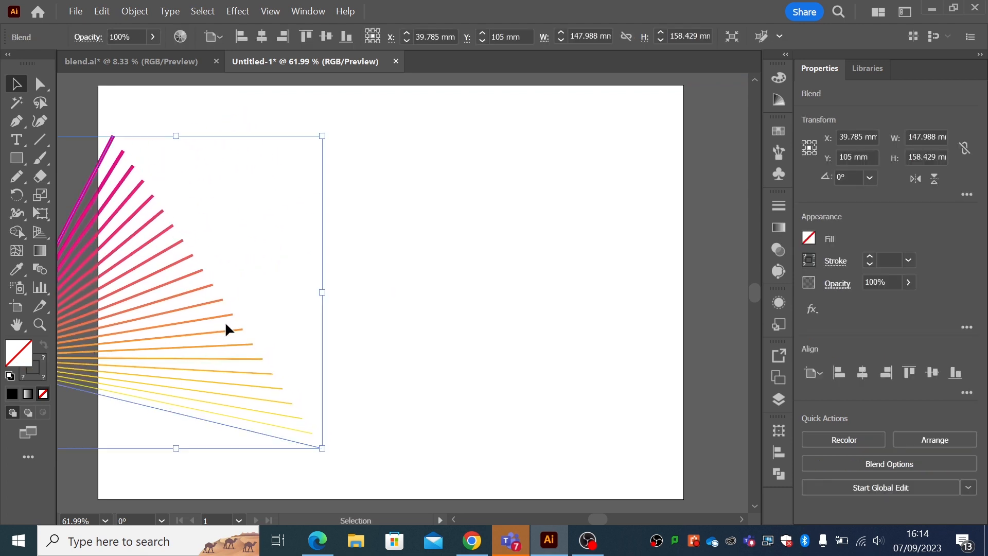
Step: Move the fan blend further off the artboard's left edge, to about X -58 mm, Y 98 mm, and deselect it
{"action": "left_click_drag", "start_coordinate": [224, 321], "coordinate": [138, 299]}
{"action": "left_click_drag", "start_coordinate": [320, 323], "coordinate": [203, 326]}
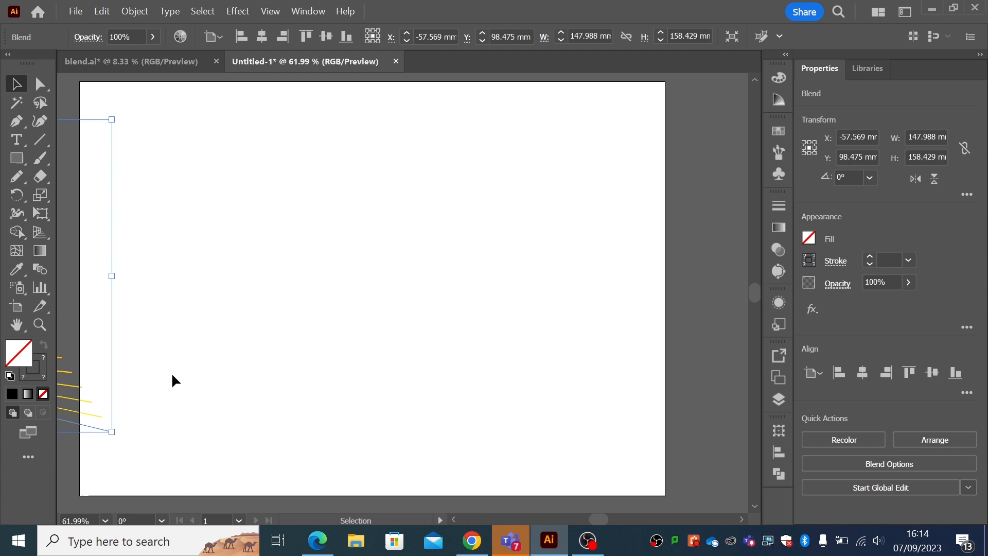
{"action": "left_click", "coordinate": [187, 292]}
Step: With the Pencil tool and a black stroke, draw two diagonal wavy lines, about 173 × 154 mm and about 196 × 183 mm
{"action": "left_click", "coordinate": [16, 176]}
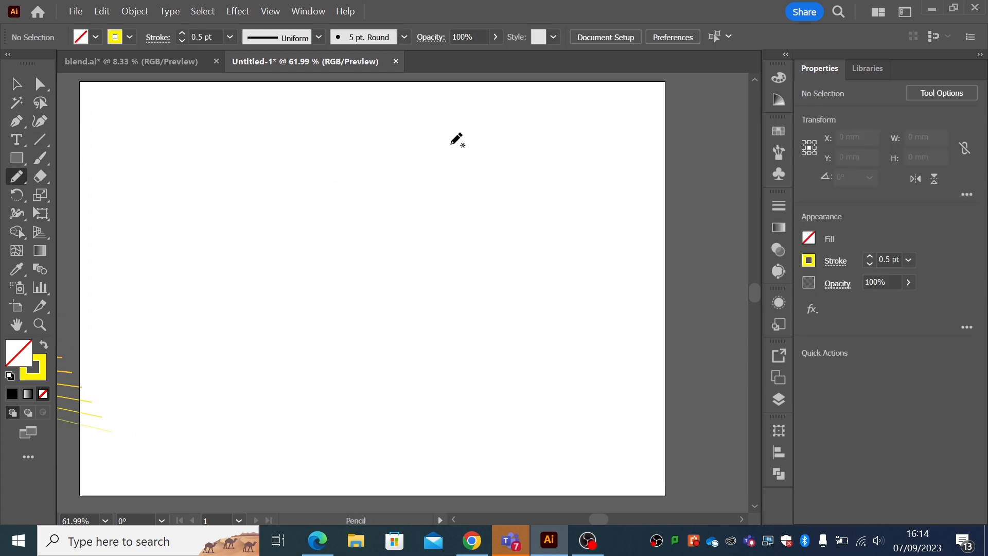
{"action": "left_click", "coordinate": [131, 36]}
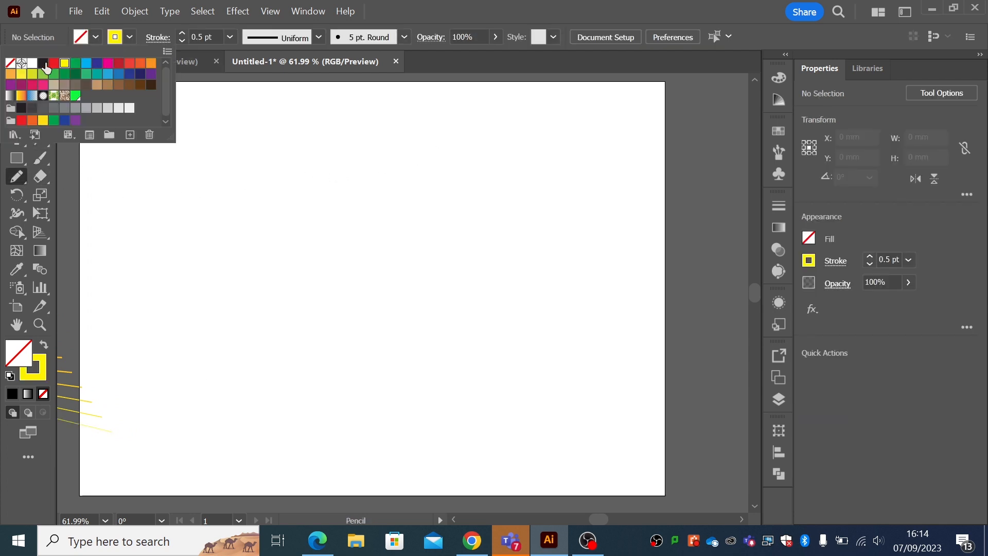
{"action": "left_click", "coordinate": [47, 67]}
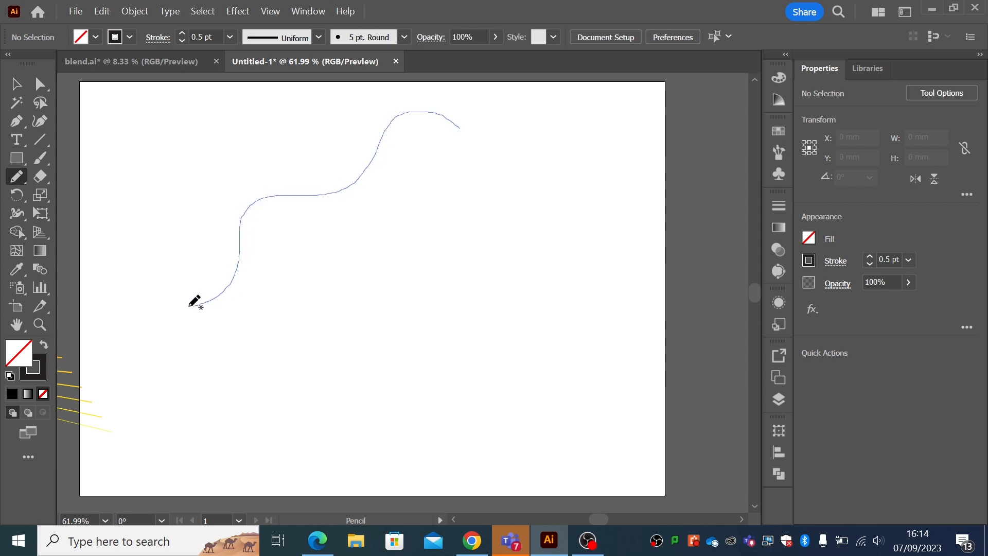
{"action": "left_click_drag", "start_coordinate": [129, 408], "coordinate": [132, 415]}
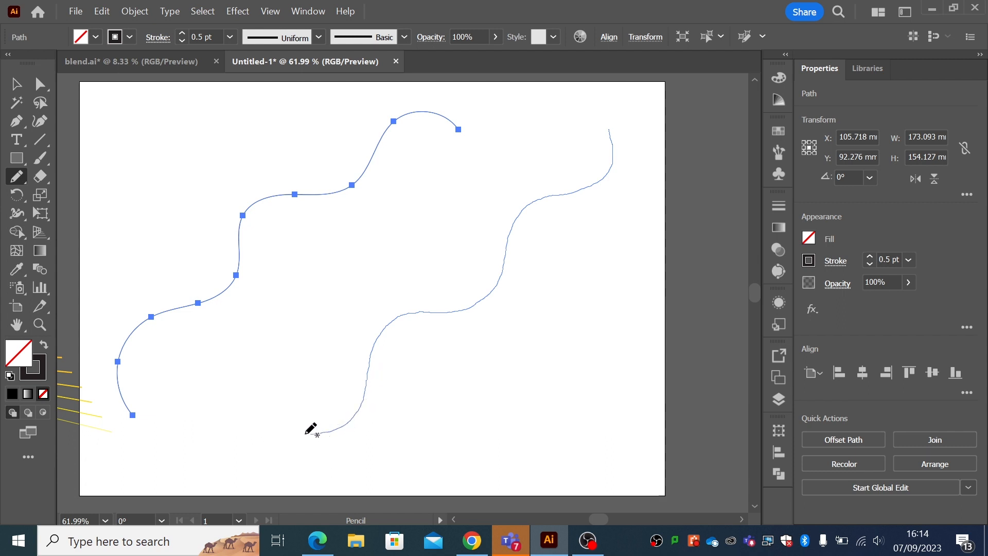
{"action": "left_click_drag", "start_coordinate": [233, 489], "coordinate": [228, 493]}
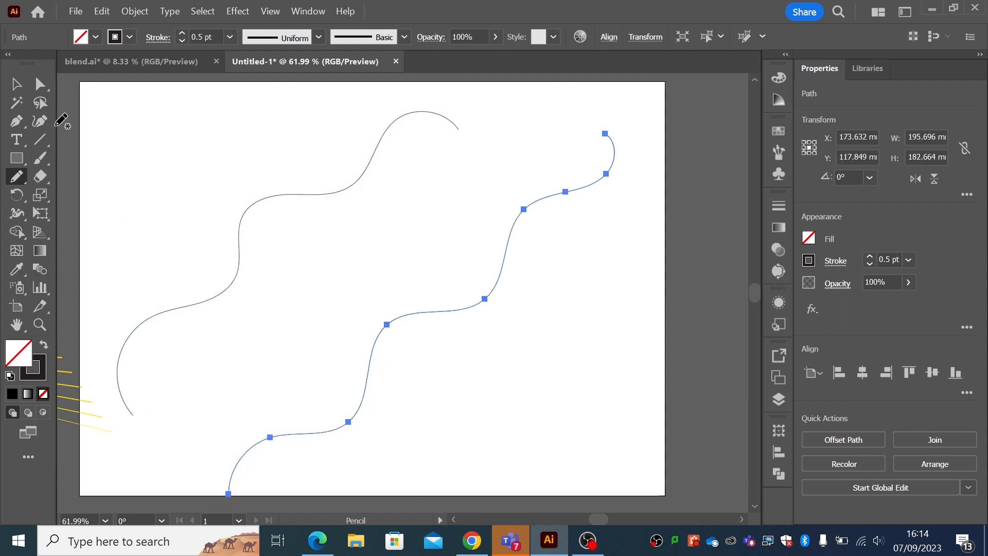
Step: Select both wavy lines and make a blend from them
{"action": "left_click", "coordinate": [21, 86]}
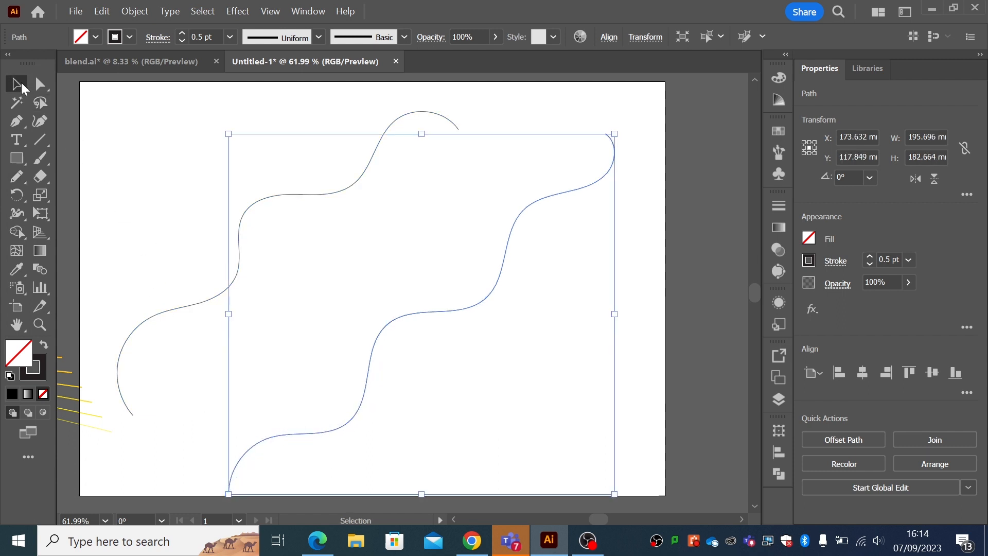
{"action": "left_click", "coordinate": [280, 196], "text": "shift"}
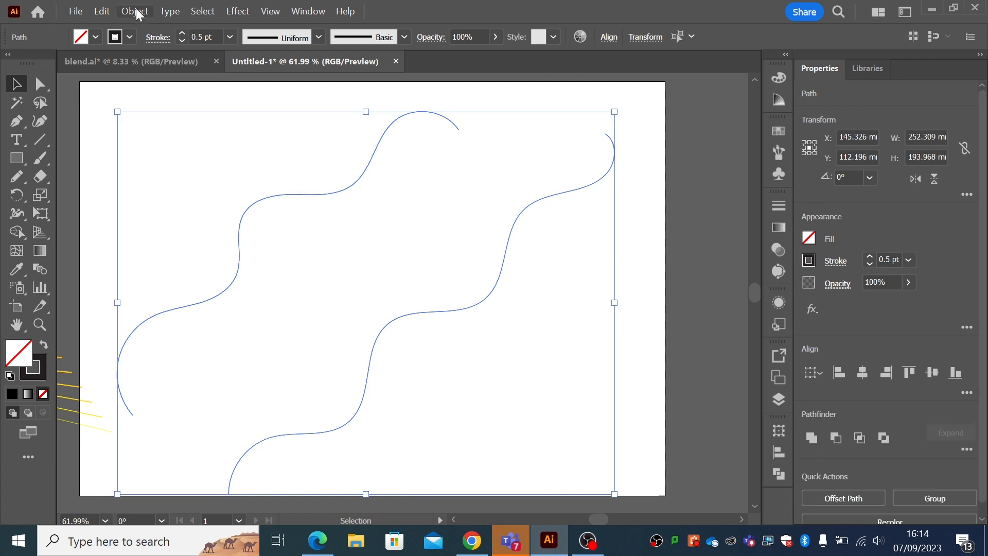
{"action": "left_click", "coordinate": [135, 11]}
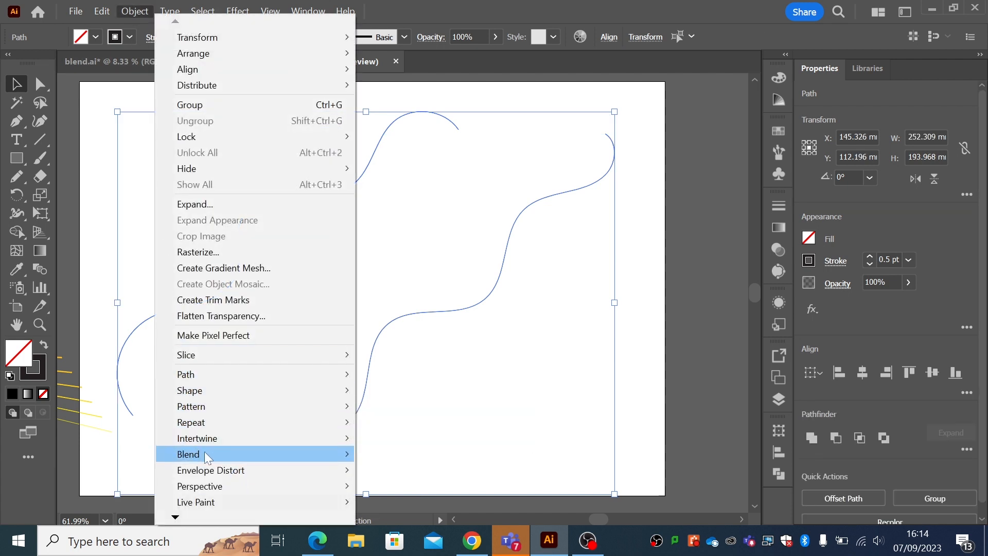
{"action": "mouse_move", "coordinate": [205, 452]}
{"action": "left_click", "coordinate": [392, 347]}
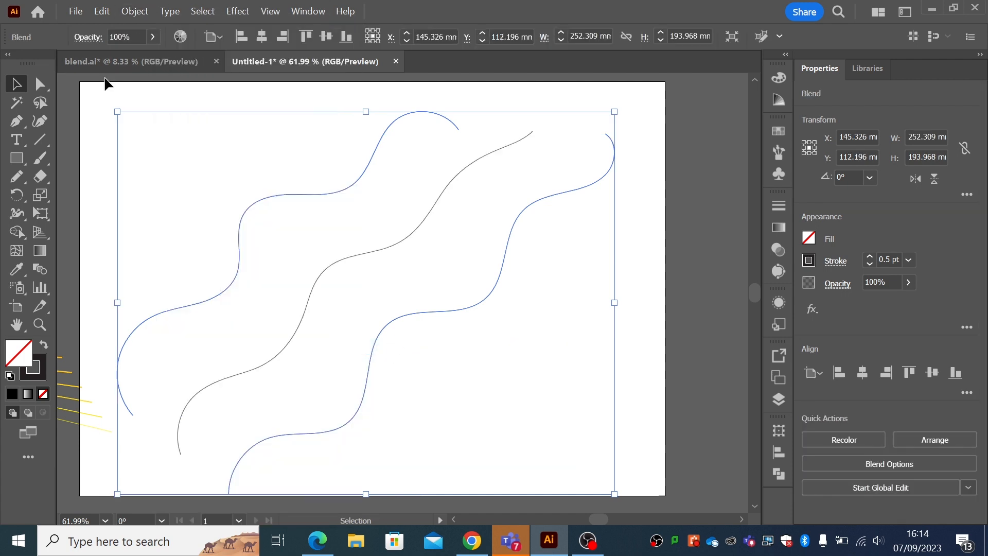
Step: Set the wavy blend's spacing to Specified Steps with 20 steps, then deselect the blend
{"action": "left_click", "coordinate": [131, 10]}
{"action": "mouse_move", "coordinate": [309, 452]}
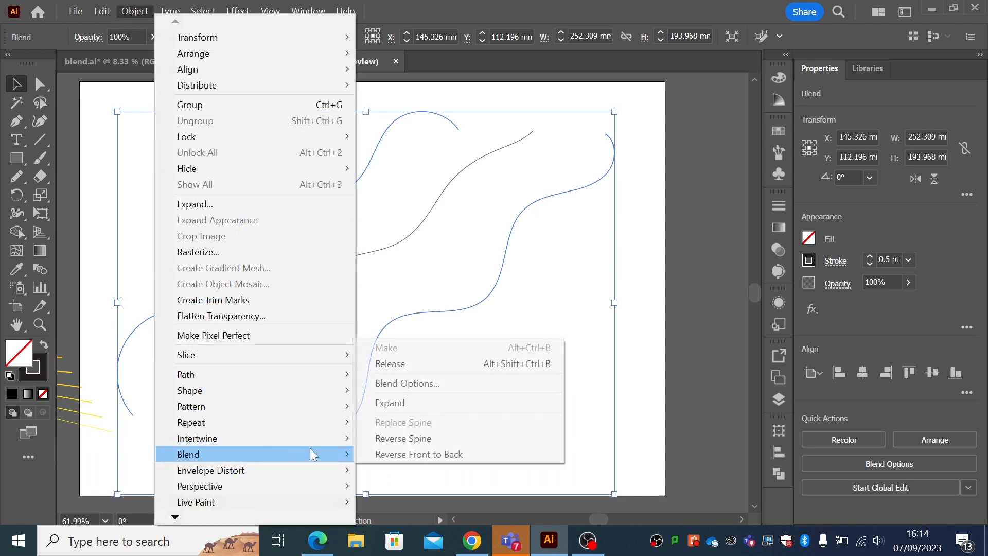
{"action": "left_click", "coordinate": [399, 385]}
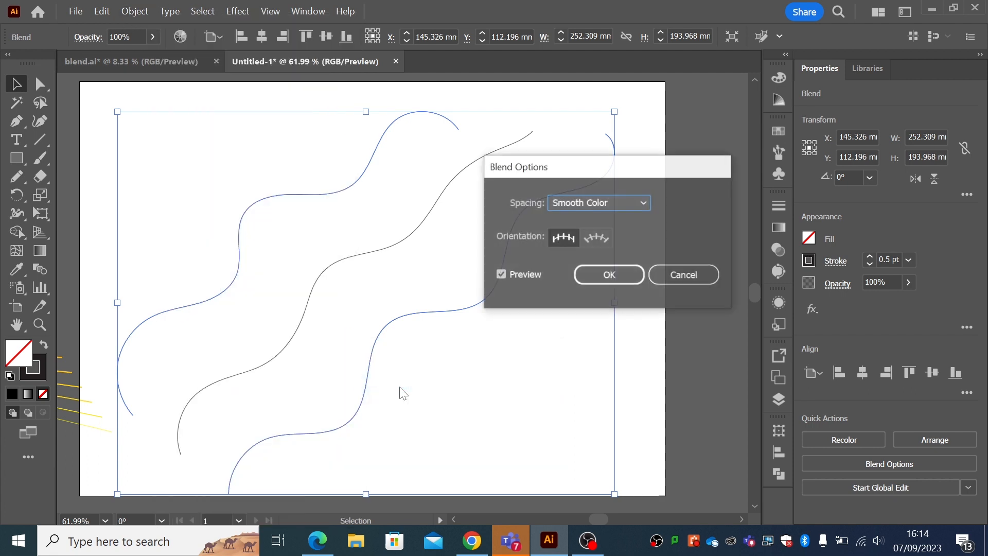
{"action": "left_click", "coordinate": [592, 206]}
{"action": "left_click", "coordinate": [592, 234]}
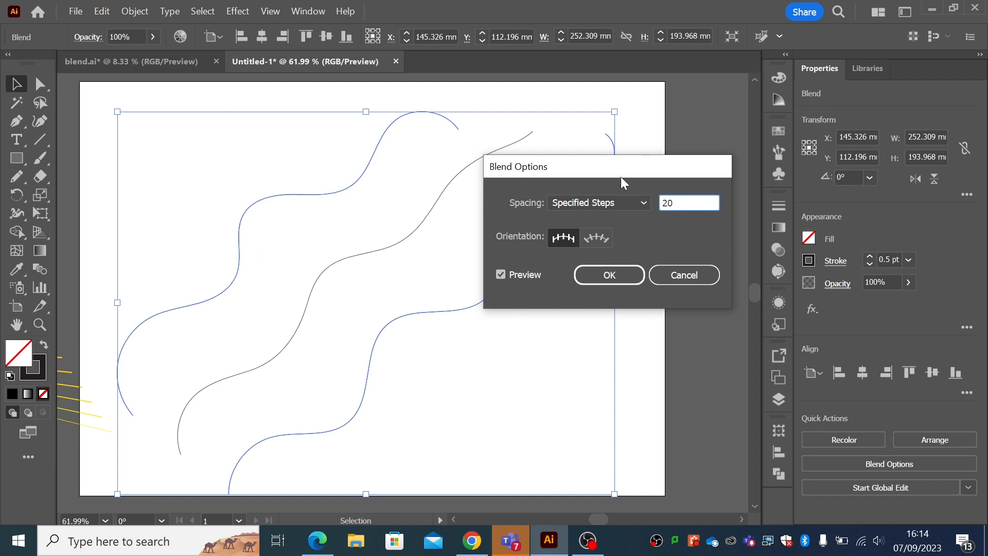
{"action": "left_click_drag", "start_coordinate": [621, 178], "coordinate": [661, 247]}
{"action": "type", "text": "20"}
{"action": "left_click", "coordinate": [551, 349]}
{"action": "left_click", "coordinate": [551, 348]}
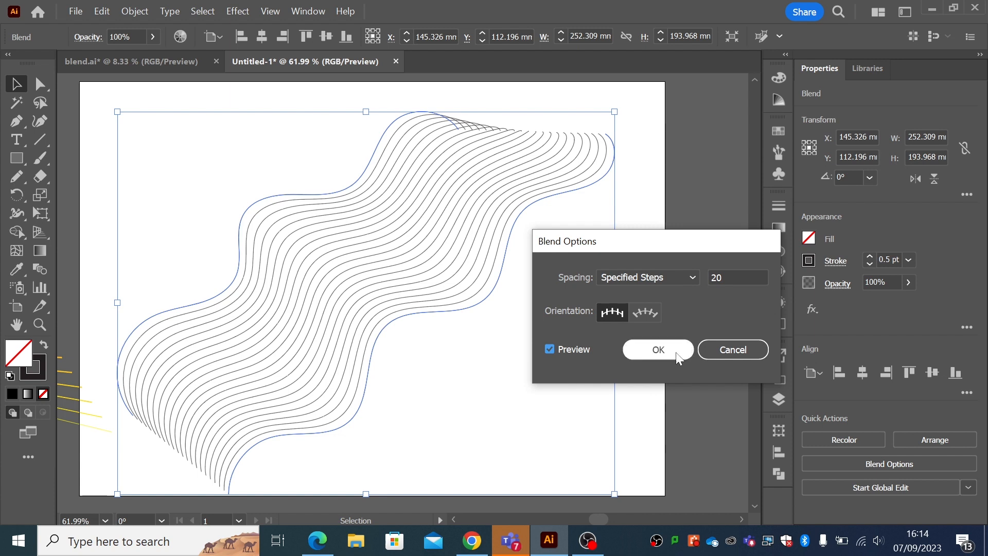
{"action": "left_click", "coordinate": [659, 349]}
{"action": "left_click", "coordinate": [78, 110]}
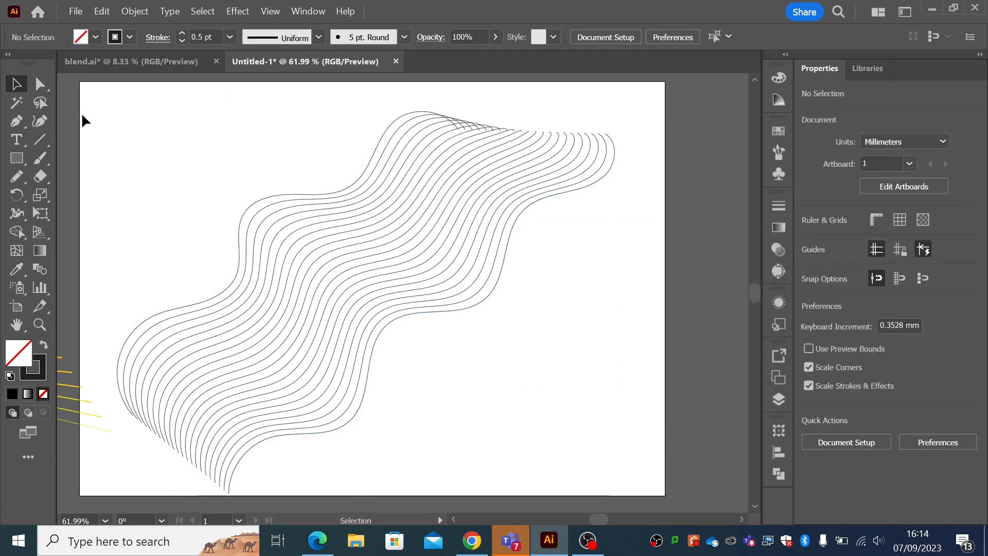
Step: Reshape the blend's lower curve by moving three anchor points to about X 136, Y 101 mm; X 255, Y 105 mm; and X 88, Y 162 mm
{"action": "key", "text": "a"}
{"action": "left_click", "coordinate": [409, 314]}
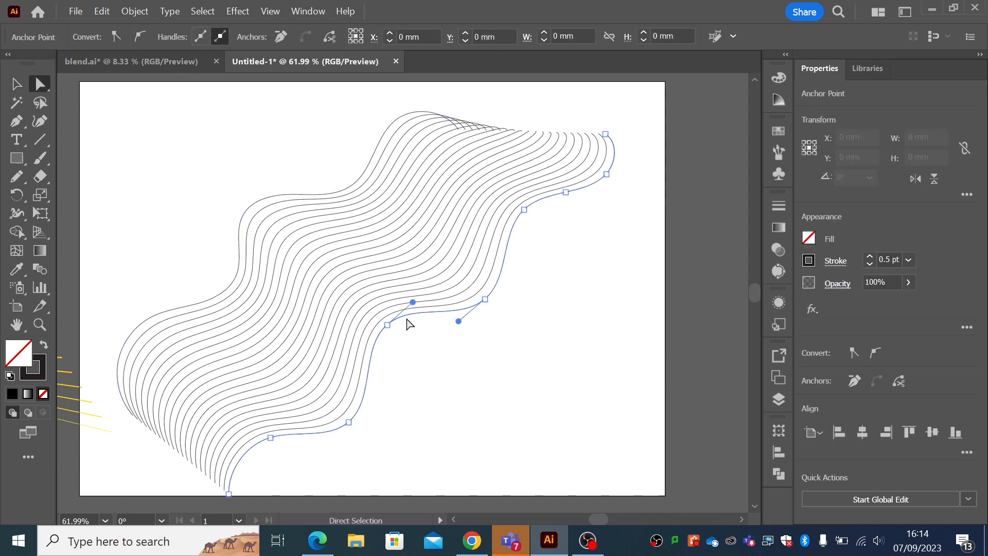
{"action": "left_click", "coordinate": [388, 325]}
{"action": "left_click_drag", "start_coordinate": [387, 325], "coordinate": [348, 282]}
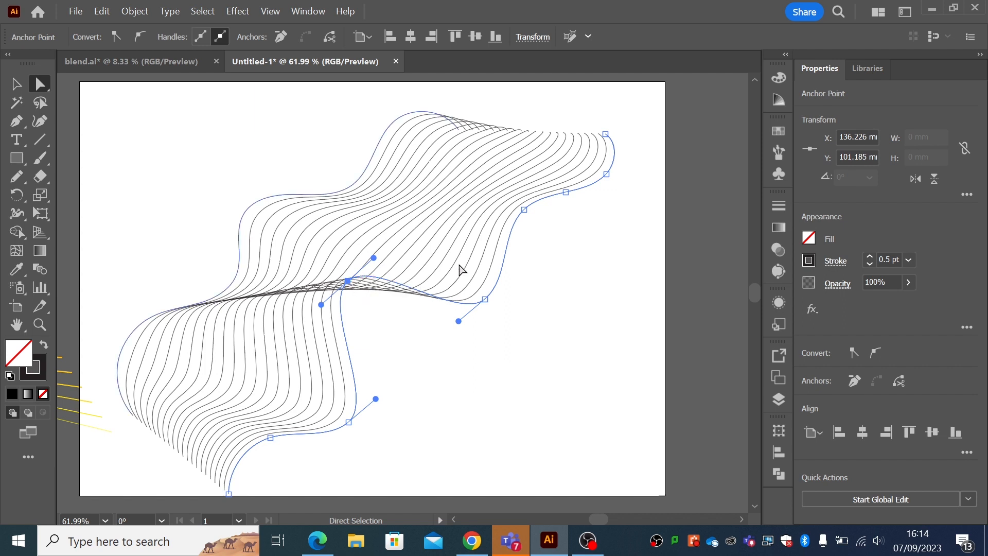
{"action": "left_click_drag", "start_coordinate": [523, 209], "coordinate": [585, 292]}
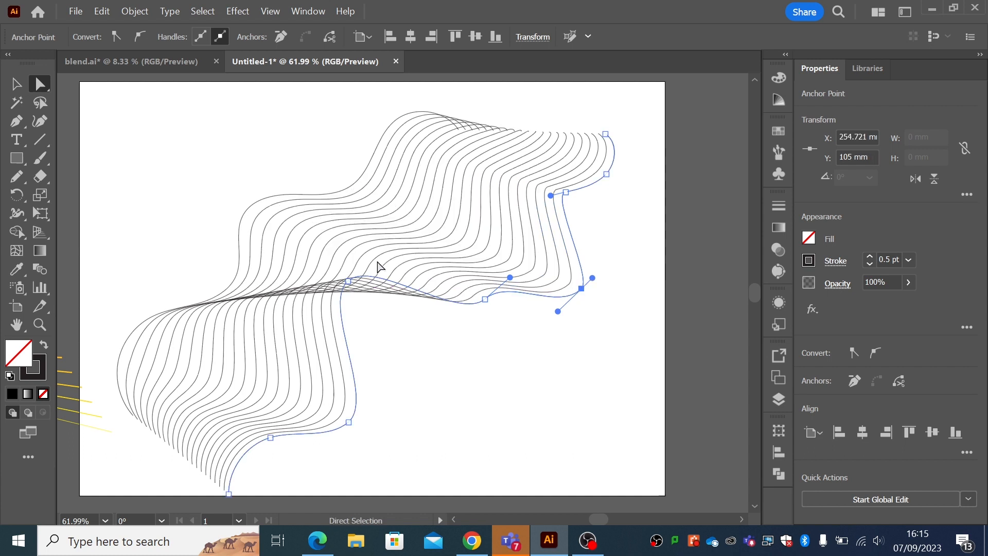
{"action": "left_click", "coordinate": [270, 200]}
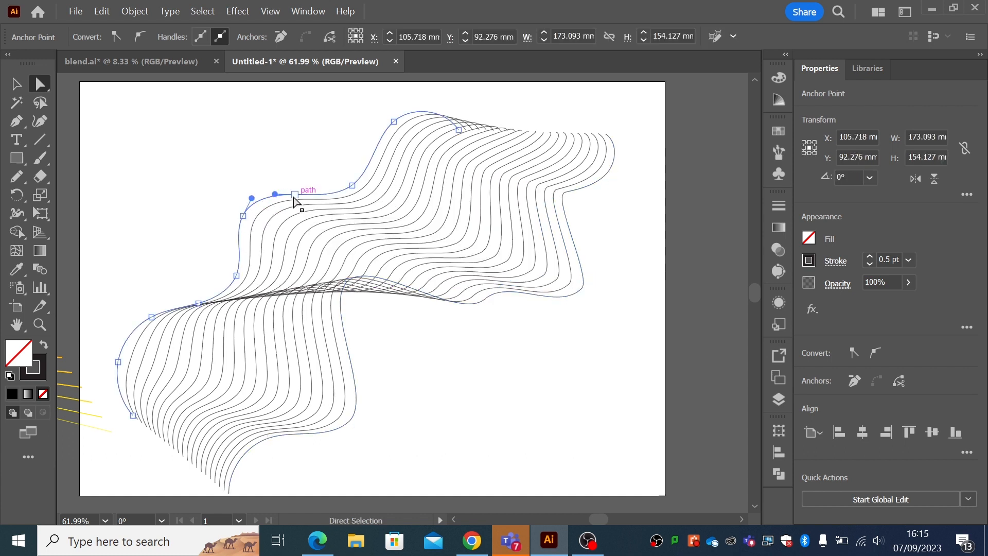
{"action": "left_click", "coordinate": [261, 446]}
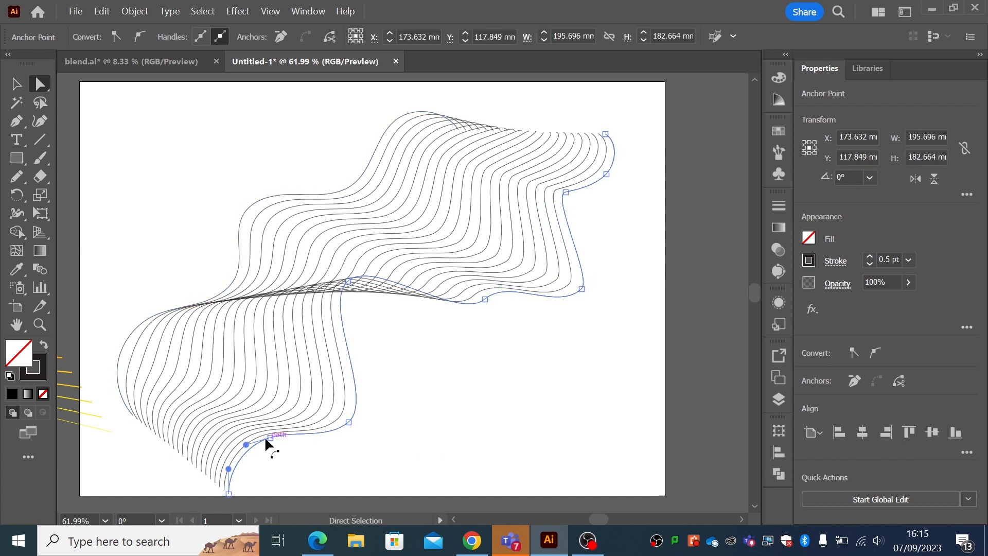
{"action": "left_click_drag", "start_coordinate": [267, 448], "coordinate": [258, 409]}
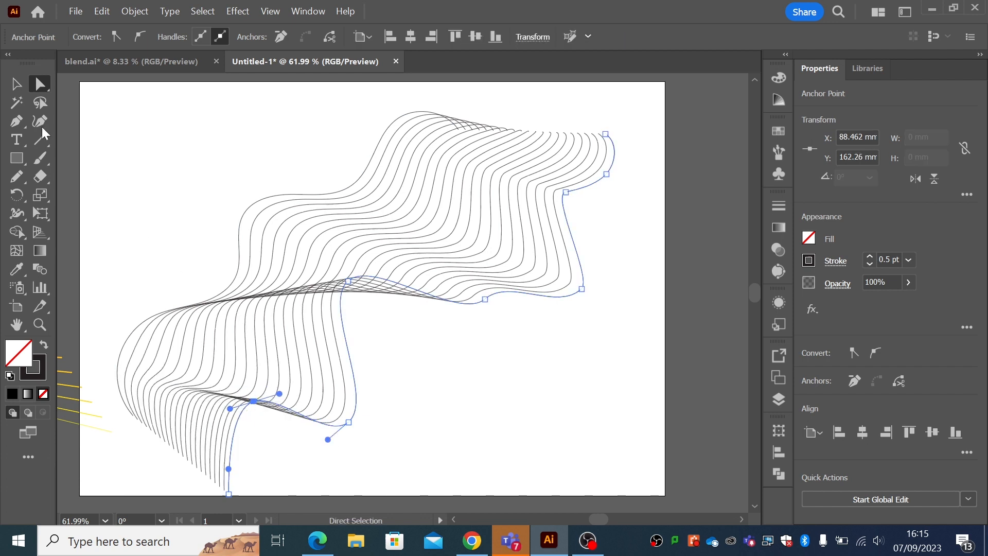
Step: Move the anchor point at the dip in the blend's upper curve to about X 148.5 mm, Y 61 mm
{"action": "left_click", "coordinate": [352, 185]}
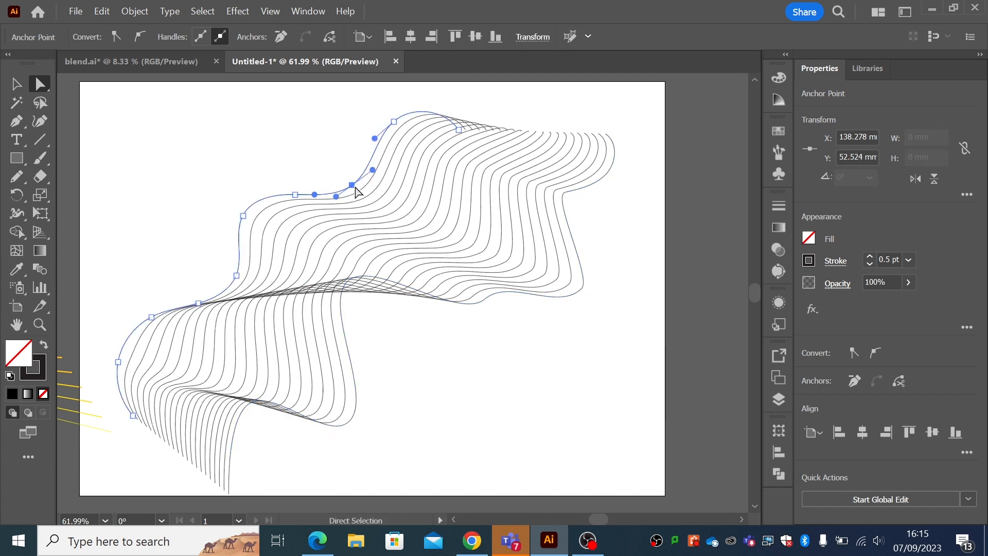
{"action": "left_click", "coordinate": [355, 194]}
{"action": "left_click_drag", "start_coordinate": [352, 186], "coordinate": [372, 203]}
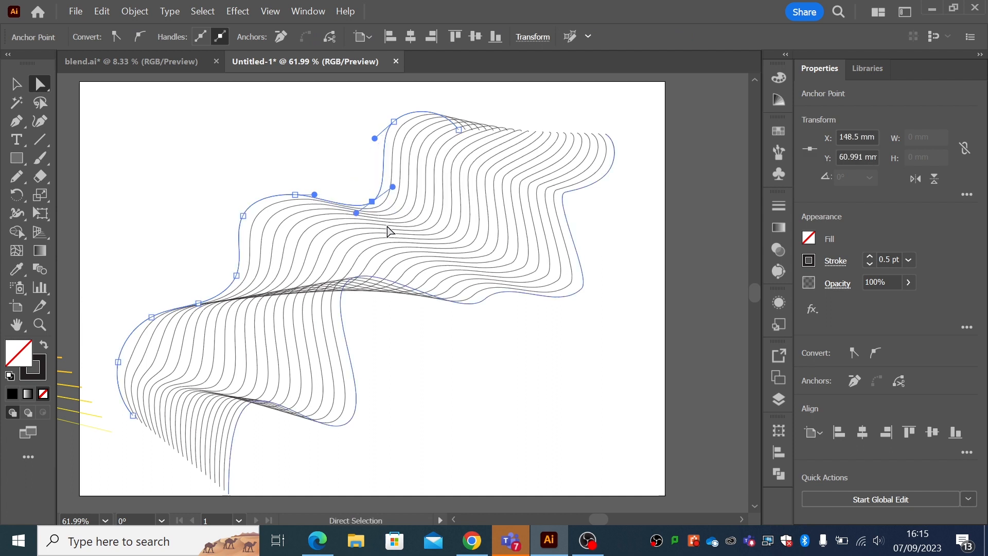
{"action": "left_click", "coordinate": [104, 132]}
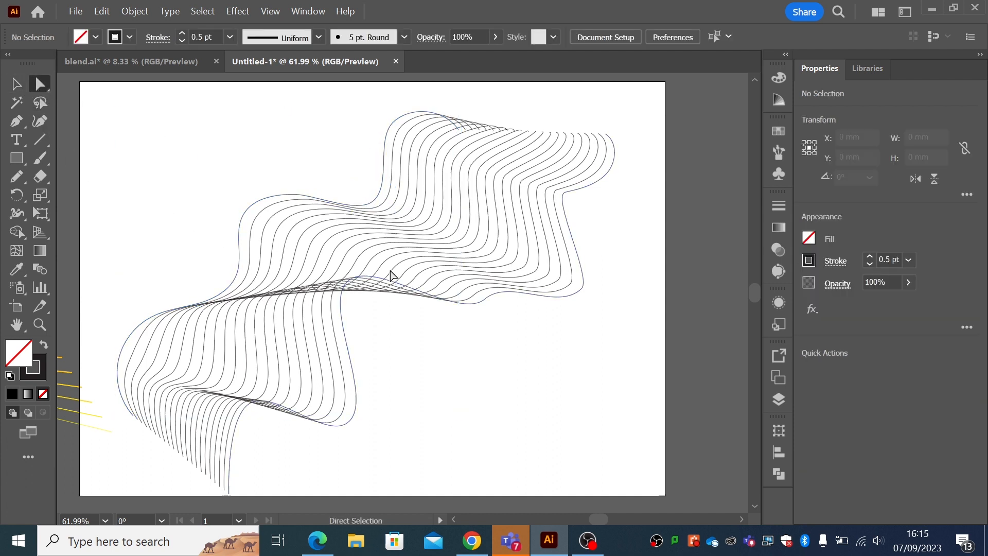
Step: Isolate the wavy blend and colour the stroke of its lower curve orange
{"action": "left_click", "coordinate": [479, 302]}
{"action": "left_click", "coordinate": [16, 84]}
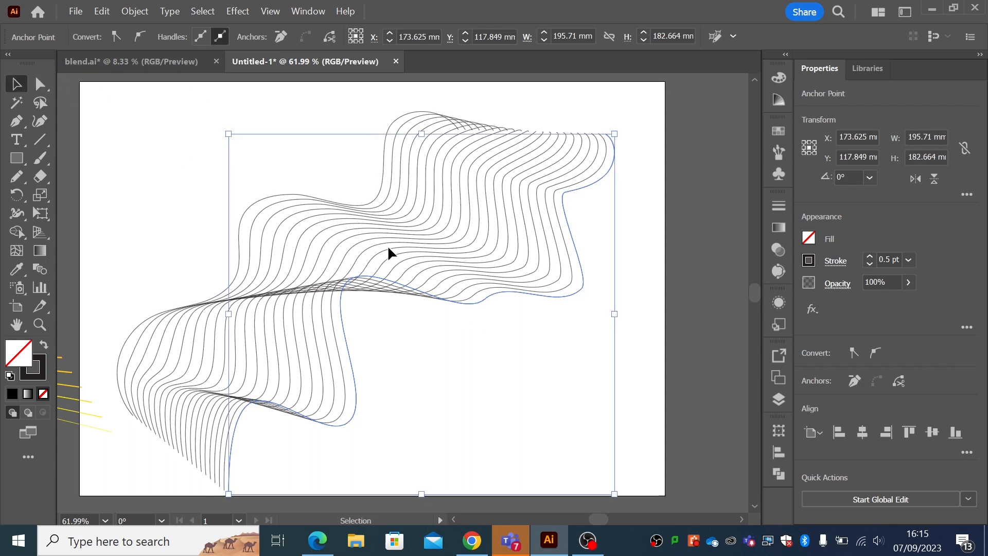
{"action": "double_click", "coordinate": [390, 246]}
{"action": "left_click", "coordinate": [485, 302]}
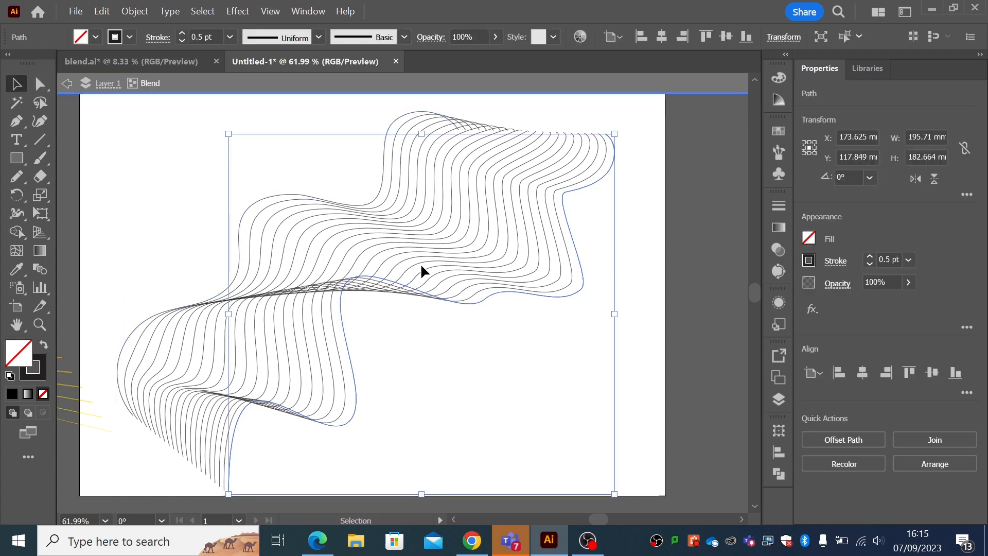
{"action": "left_click", "coordinate": [127, 37]}
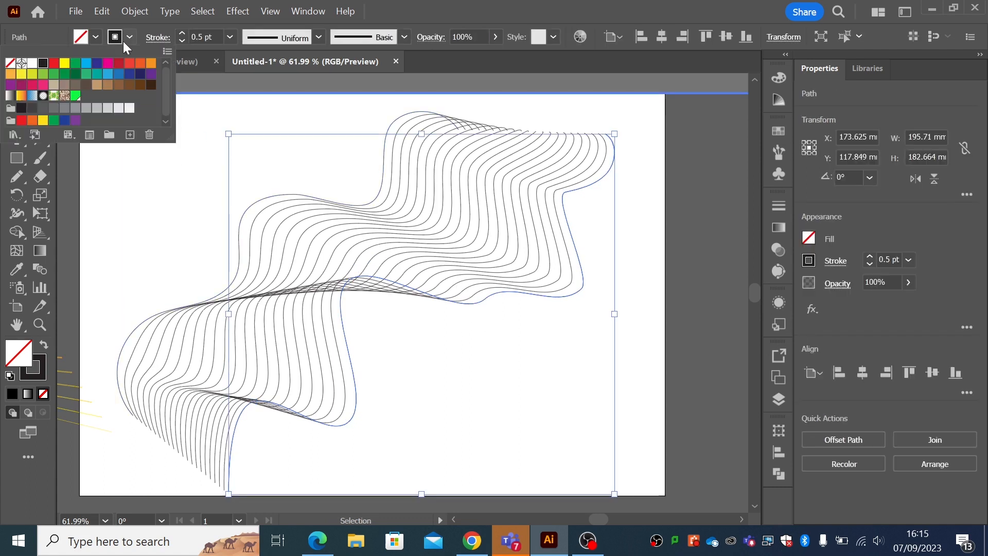
{"action": "left_click", "coordinate": [150, 64]}
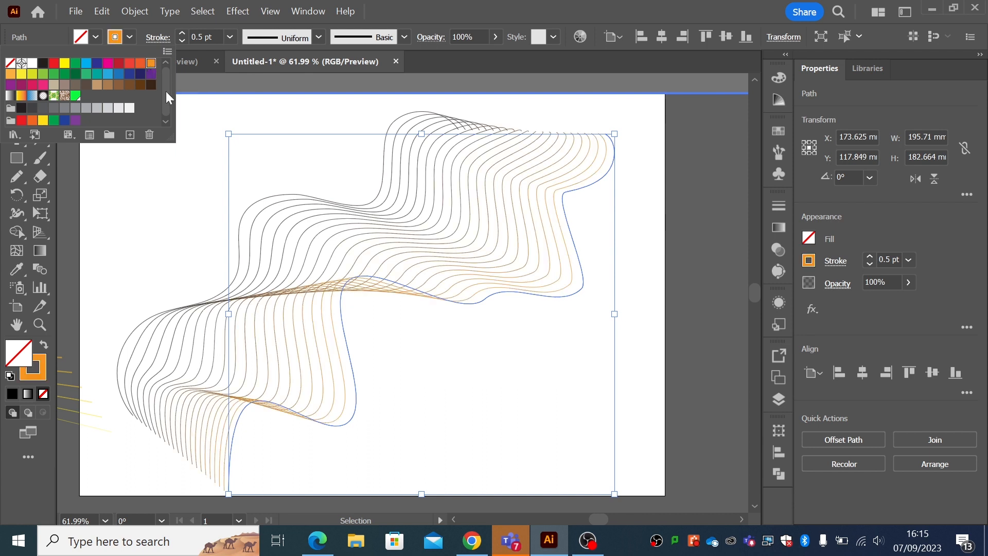
Step: Colour the stroke of the blend's upper curve white and deselect it
{"action": "left_click", "coordinate": [242, 214]}
{"action": "left_click", "coordinate": [129, 37]}
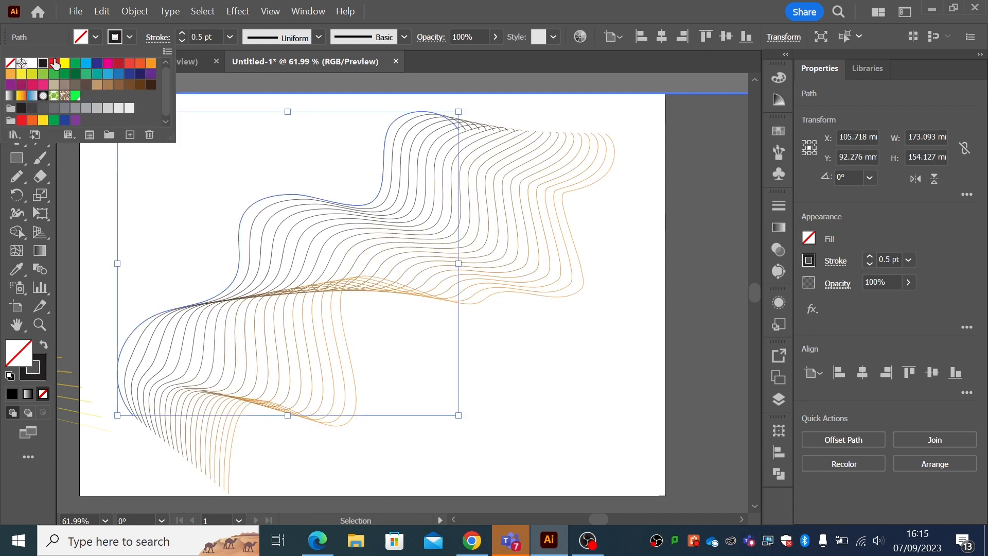
{"action": "left_click", "coordinate": [32, 62]}
{"action": "left_click", "coordinate": [94, 217]}
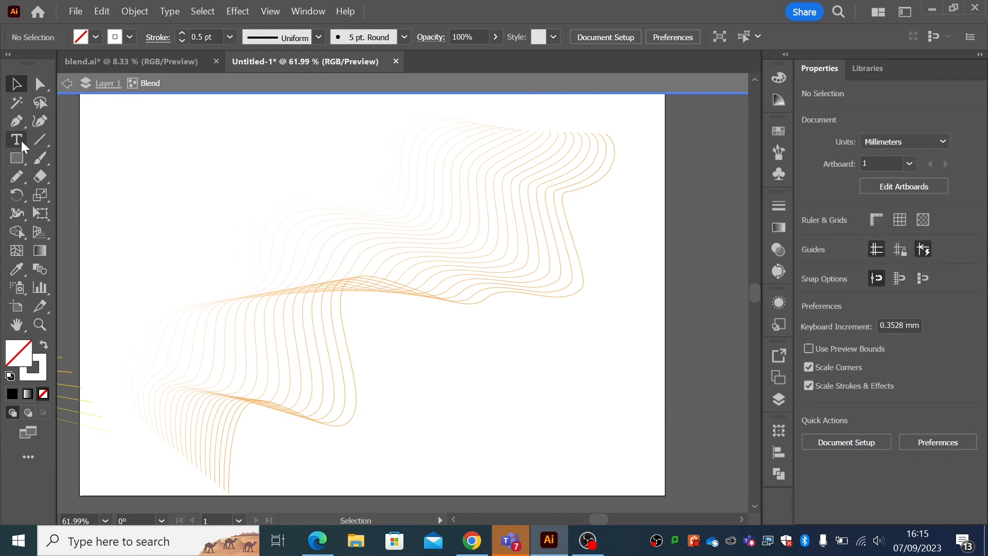
{"action": "left_click", "coordinate": [16, 158]}
{"action": "left_click_drag", "start_coordinate": [107, 115], "coordinate": [421, 359]}
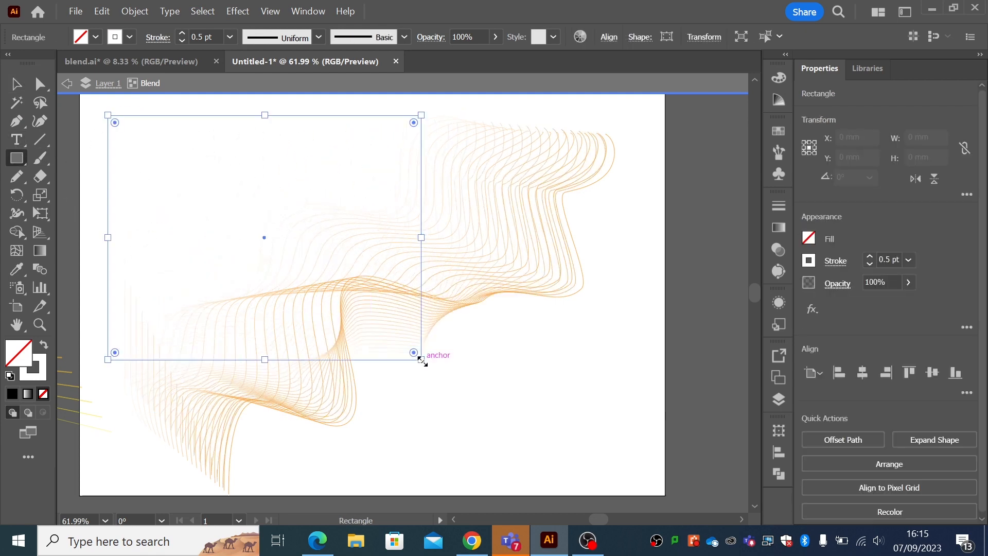
{"action": "key", "text": "Delete"}
{"action": "left_click", "coordinate": [17, 84]}
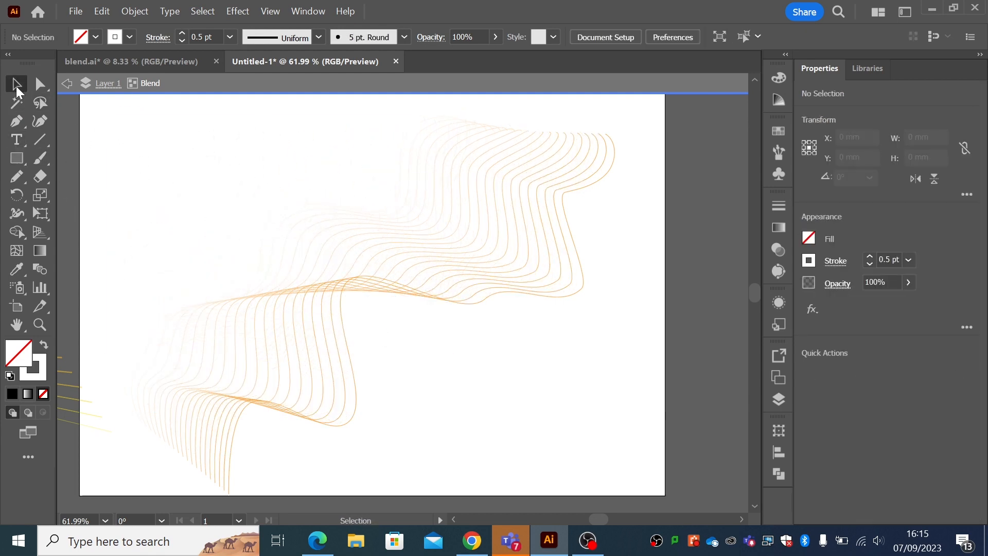
Step: Exit isolation mode and draw a rectangle about 259 × 184 mm over the wavy blend
{"action": "left_click", "coordinate": [63, 85]}
{"action": "left_click", "coordinate": [16, 158]}
{"action": "left_click_drag", "start_coordinate": [119, 106], "coordinate": [631, 468]}
{"action": "left_click_drag", "start_coordinate": [632, 469], "coordinate": [631, 469]}
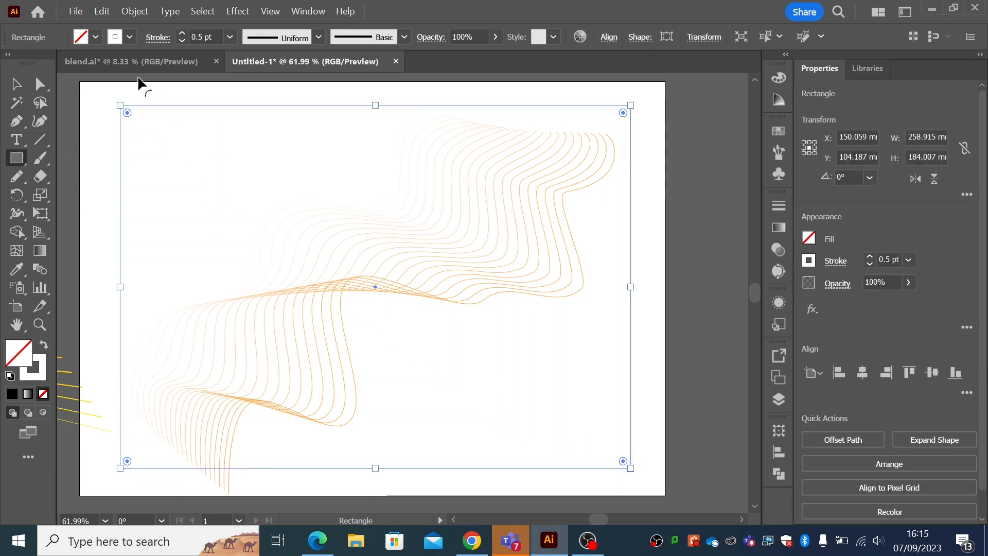
Step: Give the rectangle an orange fill and no stroke
{"action": "left_click", "coordinate": [44, 342]}
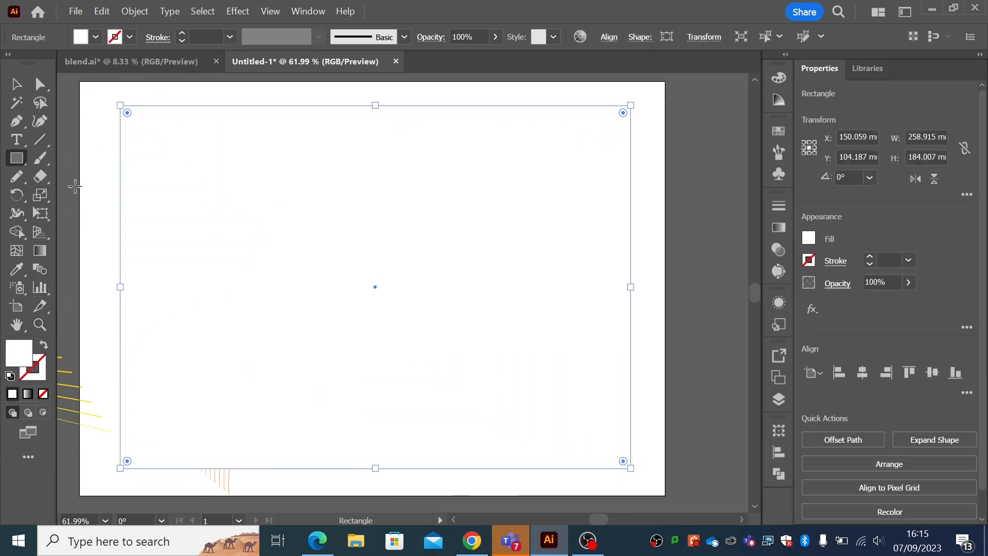
{"action": "left_click", "coordinate": [95, 37]}
{"action": "left_click", "coordinate": [151, 64]}
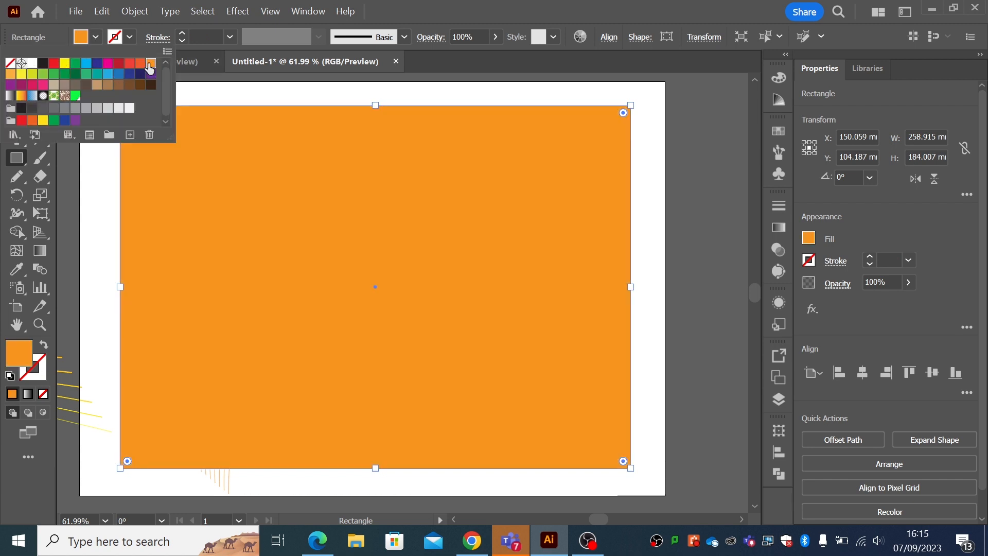
Step: Send the orange rectangle to the back behind the wavy blend and deselect it
{"action": "left_click", "coordinate": [93, 175]}
{"action": "key", "text": "v"}
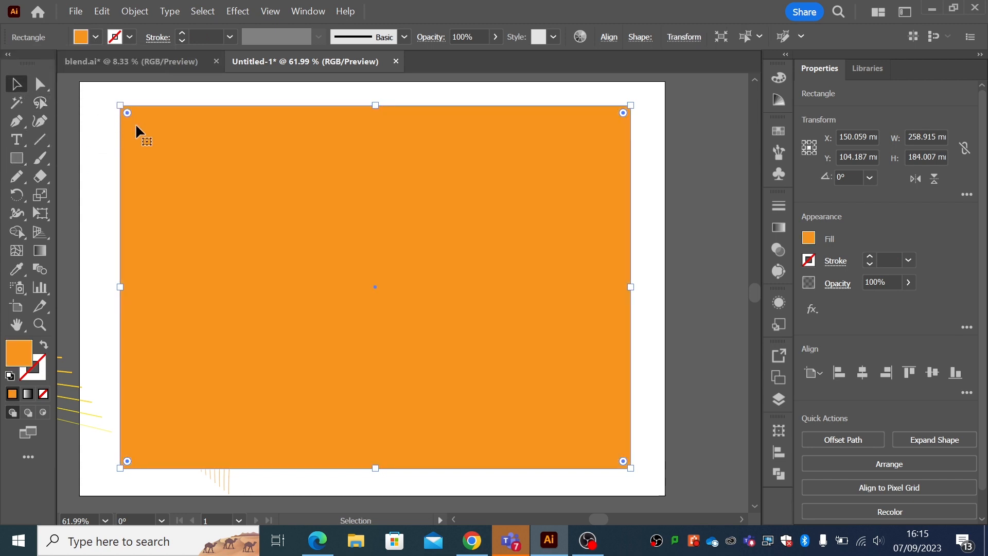
{"action": "key", "text": "ctrl+shift+bracketleft"}
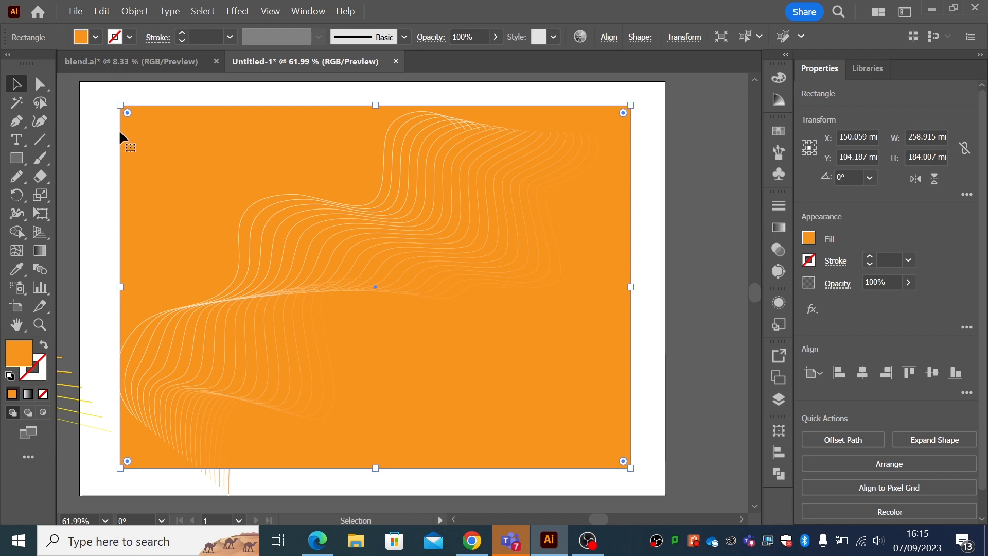
{"action": "left_click", "coordinate": [106, 138]}
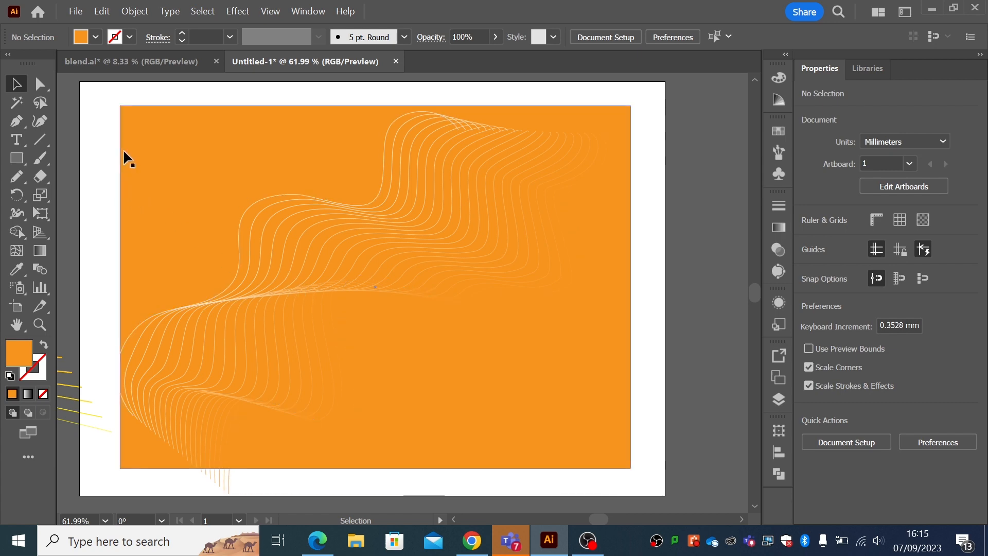
Step: Move the orange rectangle and wavy blend together straight down to clear the artboard
{"action": "key", "text": "ctrl+a"}
{"action": "left_click_drag", "start_coordinate": [349, 139], "coordinate": [357, 509]}
{"action": "scroll", "coordinate": [380, 396], "scroll_direction": "up", "scroll_amount": 1}
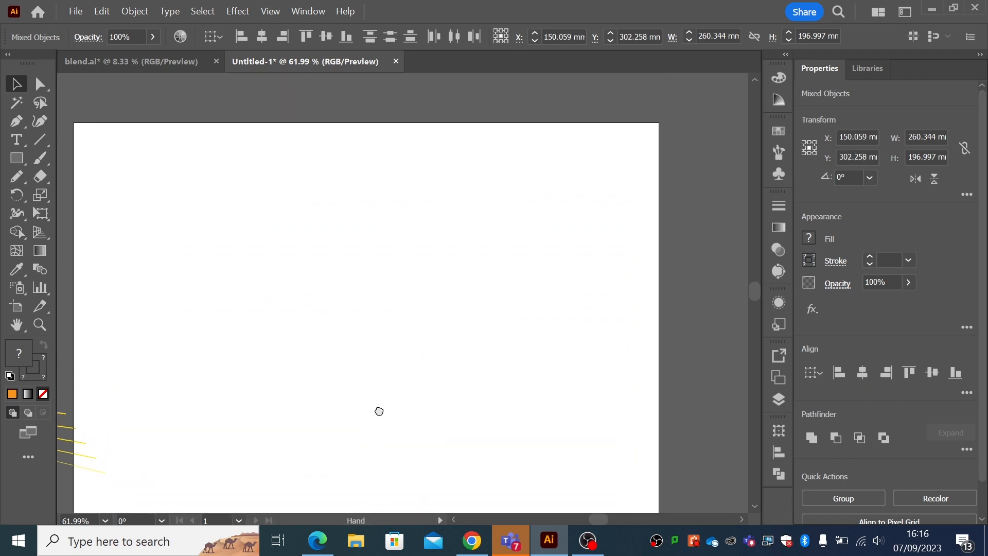
Step: Add the point text "Blend" on the empty artboard with only the first letter capitalised
{"action": "key", "text": "t"}
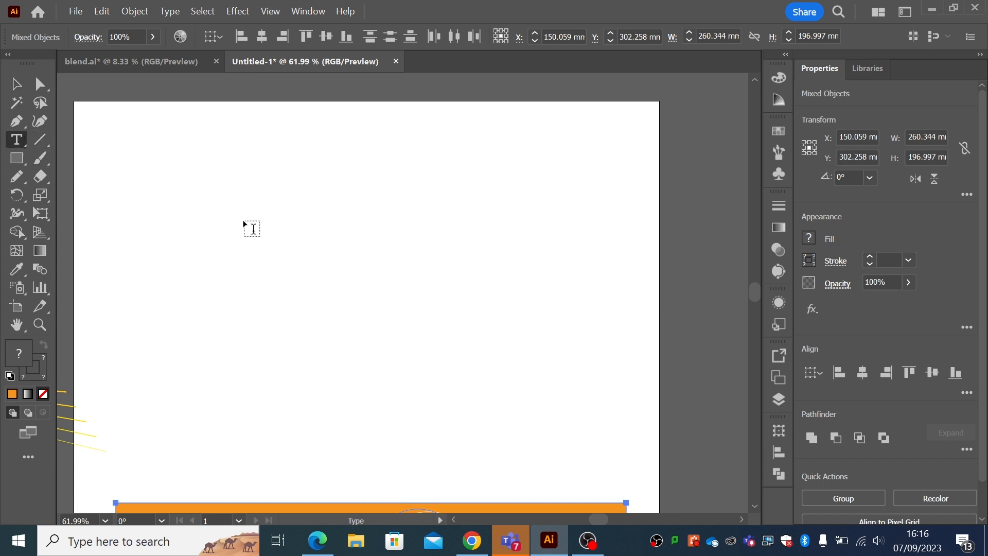
{"action": "left_click", "coordinate": [253, 229]}
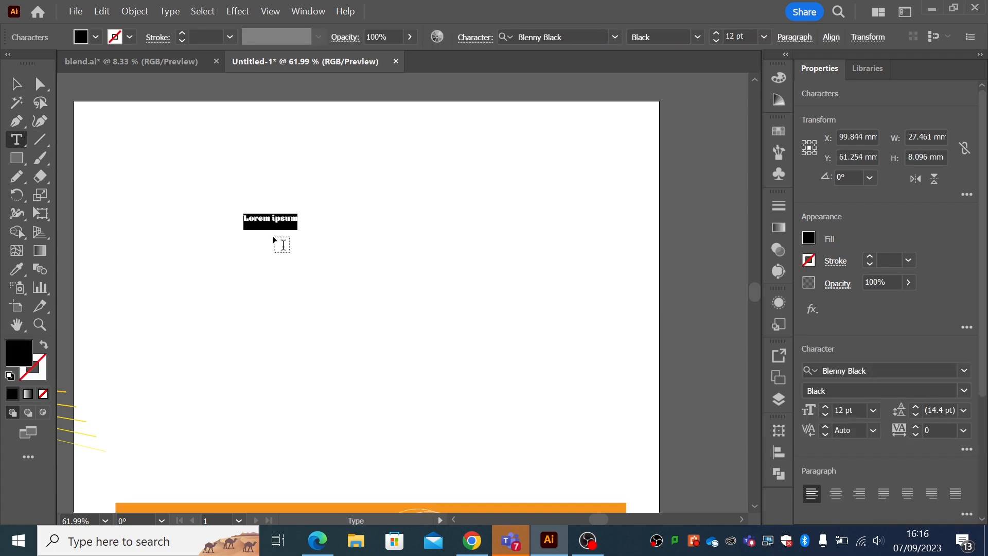
{"action": "type", "text": "BLEND"}
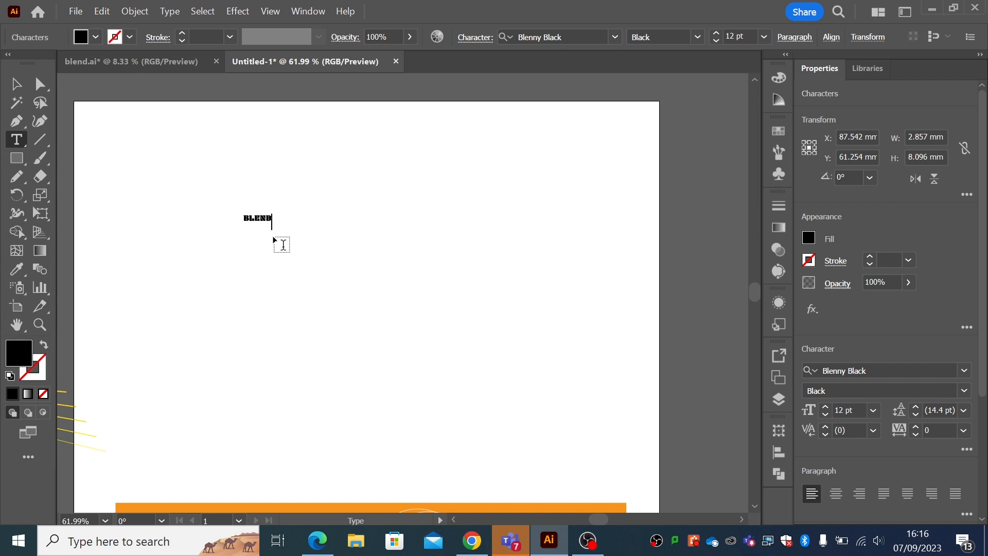
{"action": "left_click_drag", "start_coordinate": [250, 219], "coordinate": [271, 220]}
{"action": "type", "text": "lend"}
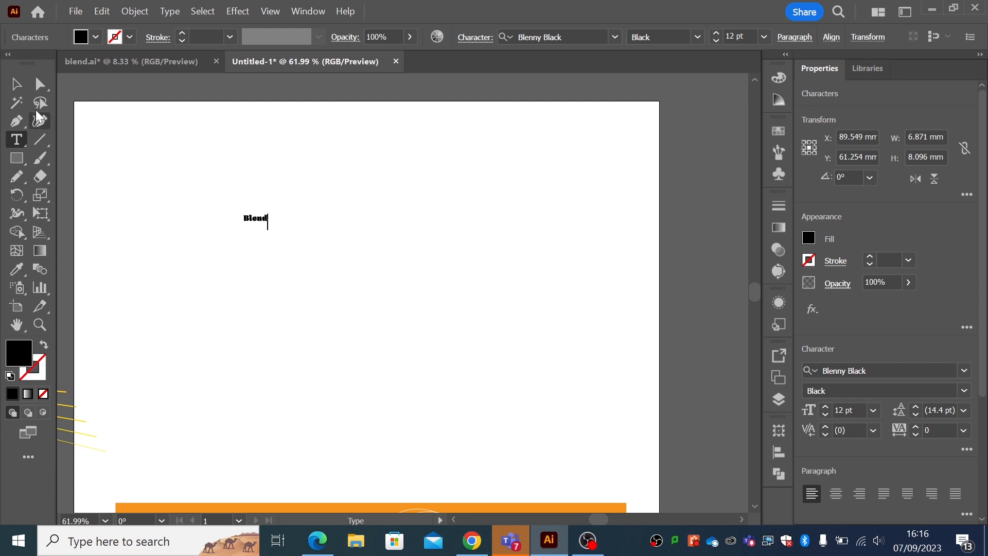
Step: Scale the "Blend" text proportionally to about 154 mm wide and place it in the artboard's upper part
{"action": "left_click", "coordinate": [17, 85]}
{"action": "left_click_drag", "start_coordinate": [268, 231], "coordinate": [528, 369]}
{"action": "left_click_drag", "start_coordinate": [424, 273], "coordinate": [397, 220]}
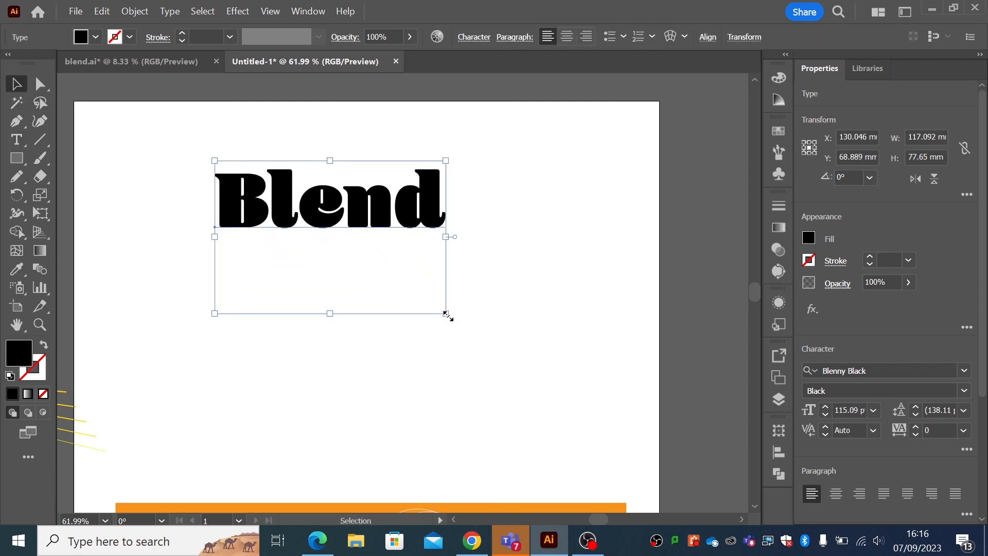
{"action": "left_click_drag", "start_coordinate": [446, 313], "coordinate": [516, 370]}
{"action": "left_click_drag", "start_coordinate": [470, 250], "coordinate": [411, 244]}
Step: Duplicate the "Blend" text and place the copy about 21 mm right of and 13 mm below the original
{"action": "key", "text": "a"}
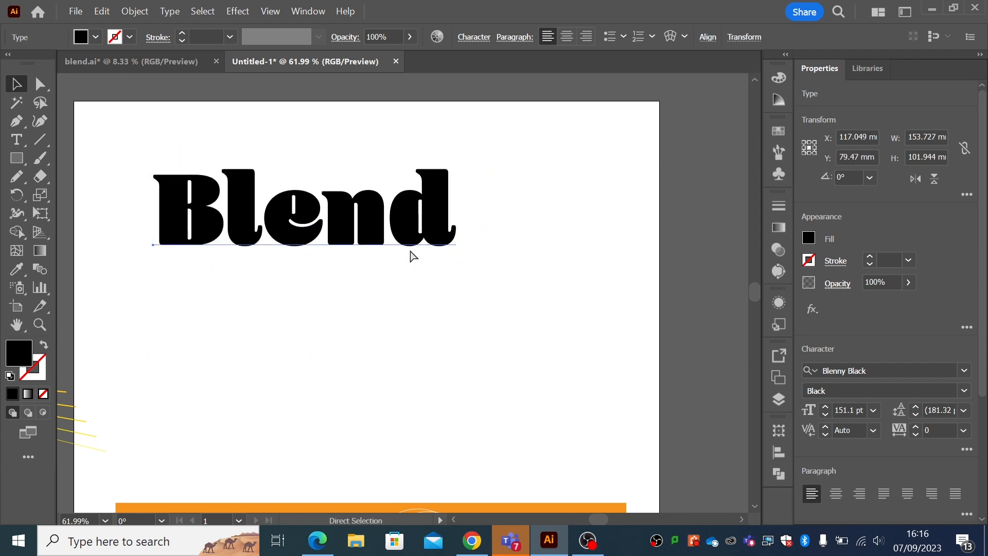
{"action": "key", "text": "ctrl+v"}
{"action": "left_click_drag", "start_coordinate": [415, 256], "coordinate": [466, 313]}
{"action": "left_click_drag", "start_coordinate": [578, 453], "coordinate": [564, 432]}
{"action": "key", "text": "a"}
{"action": "left_click_drag", "start_coordinate": [474, 328], "coordinate": [441, 257]}
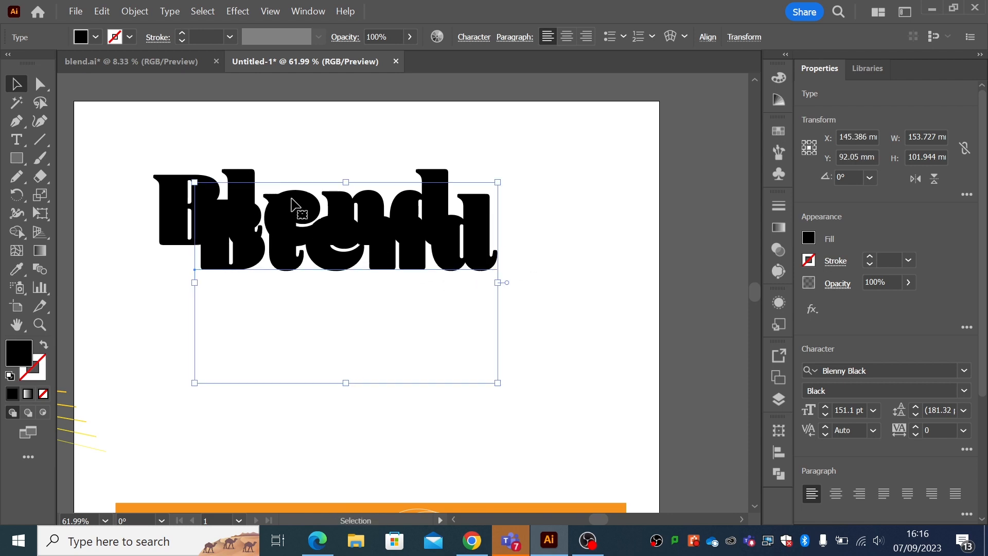
Step: Select both "Blend" texts and make a blend between them
{"action": "left_click", "coordinate": [172, 194], "text": "shift"}
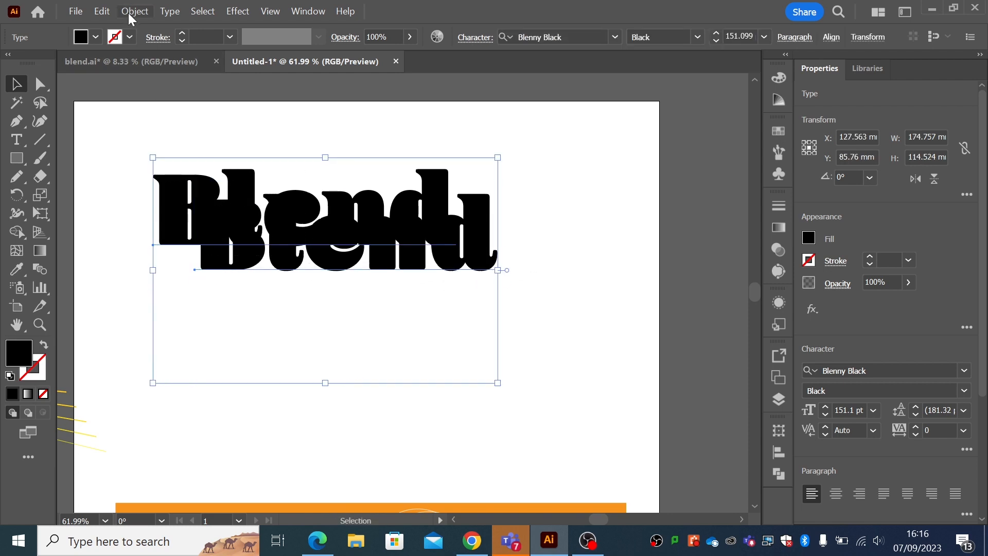
{"action": "left_click", "coordinate": [128, 14]}
{"action": "mouse_move", "coordinate": [212, 453]}
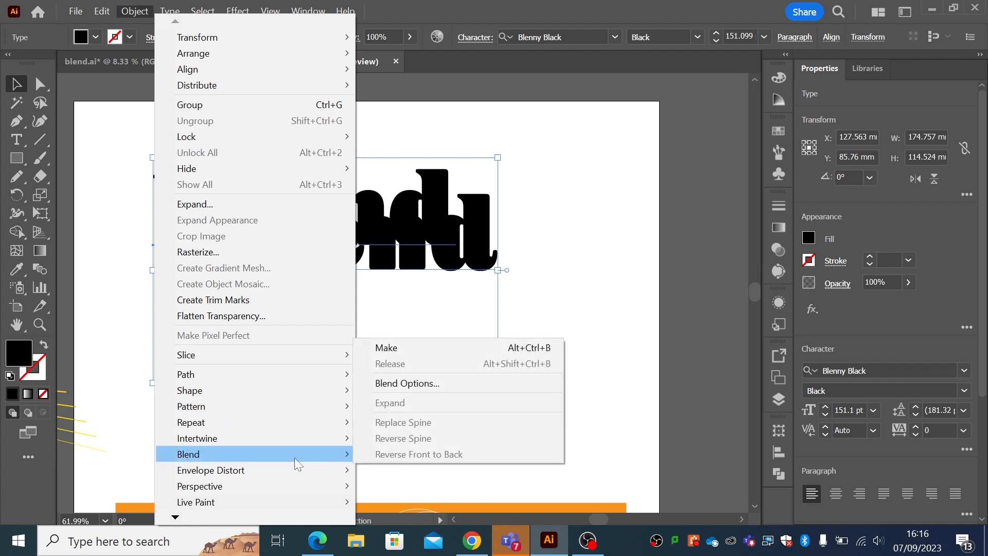
{"action": "left_click", "coordinate": [385, 348]}
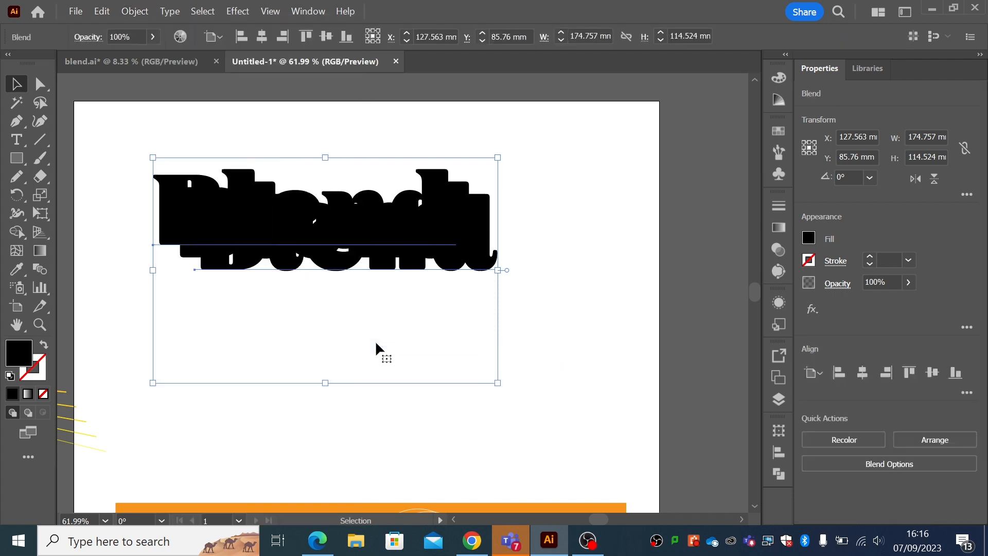
Step: Set the text blend's spacing to Specified Steps with 100 steps
{"action": "left_click", "coordinate": [135, 11]}
{"action": "mouse_move", "coordinate": [206, 422]}
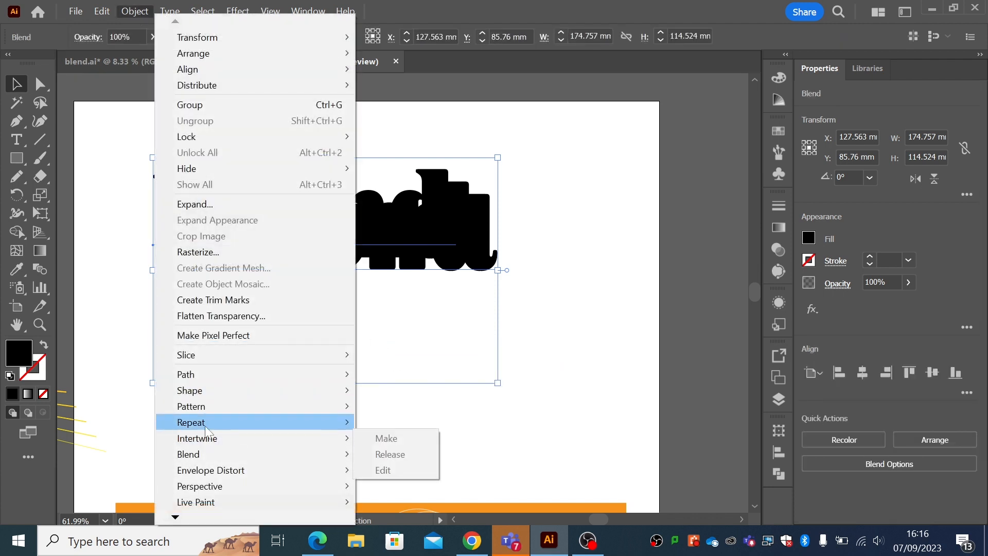
{"action": "mouse_move", "coordinate": [307, 454]}
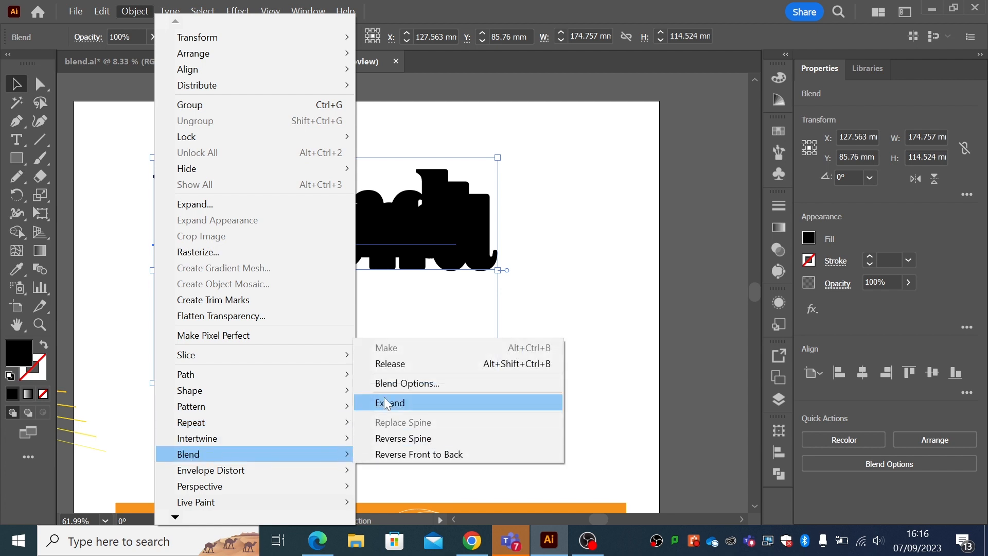
{"action": "left_click", "coordinate": [387, 385]}
{"action": "left_click", "coordinate": [625, 282]}
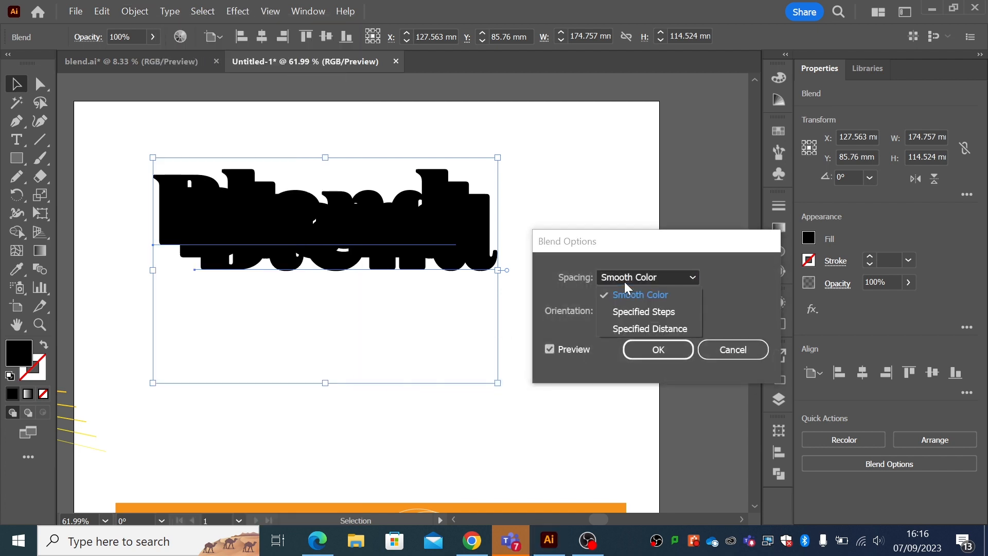
{"action": "left_click", "coordinate": [627, 310]}
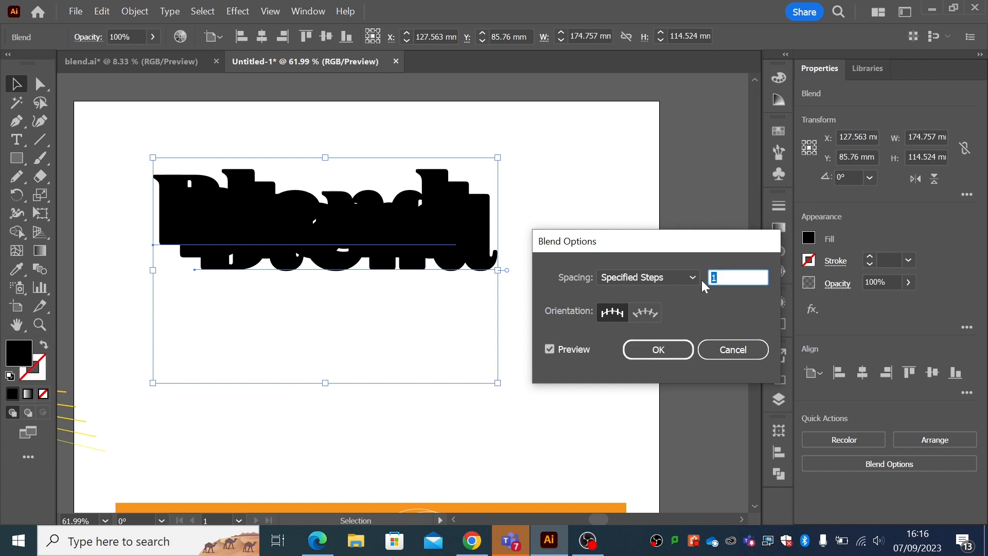
{"action": "left_click", "coordinate": [551, 349]}
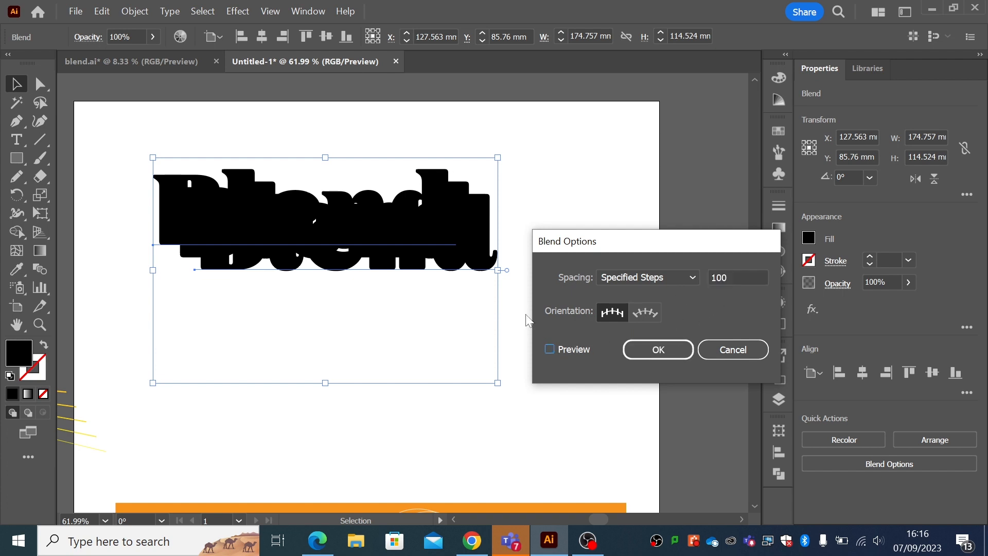
{"action": "left_click", "coordinate": [550, 349]}
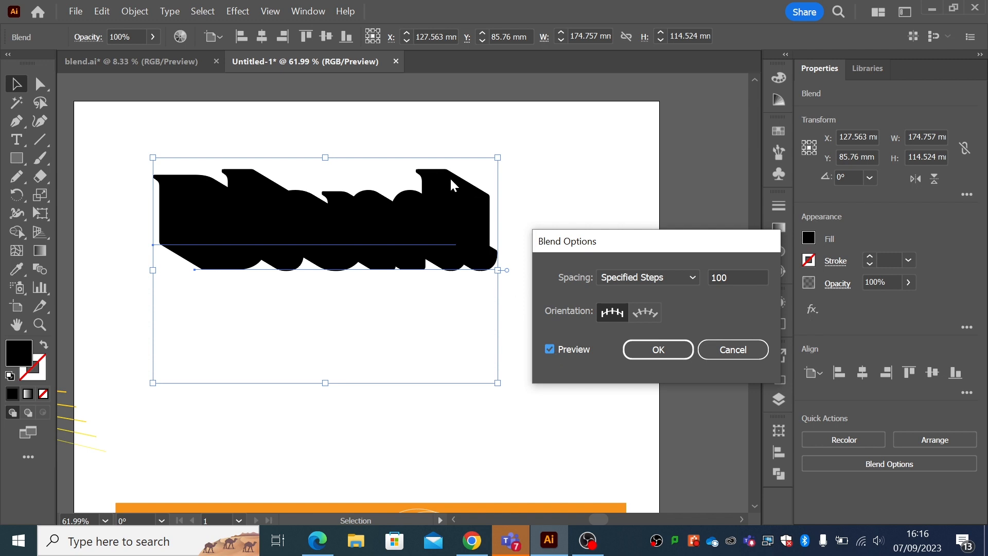
{"action": "left_click", "coordinate": [655, 351]}
Step: Isolate the text blend, copy its lower-right text, and paste the copy outside the blend
{"action": "left_click", "coordinate": [566, 307]}
{"action": "left_click", "coordinate": [394, 249]}
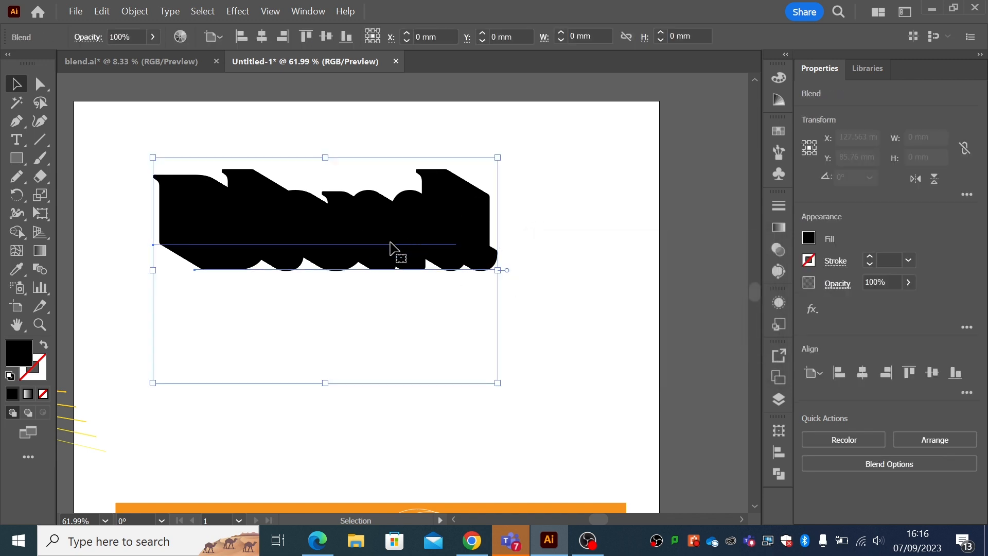
{"action": "double_click", "coordinate": [319, 228]}
{"action": "left_click", "coordinate": [315, 232]}
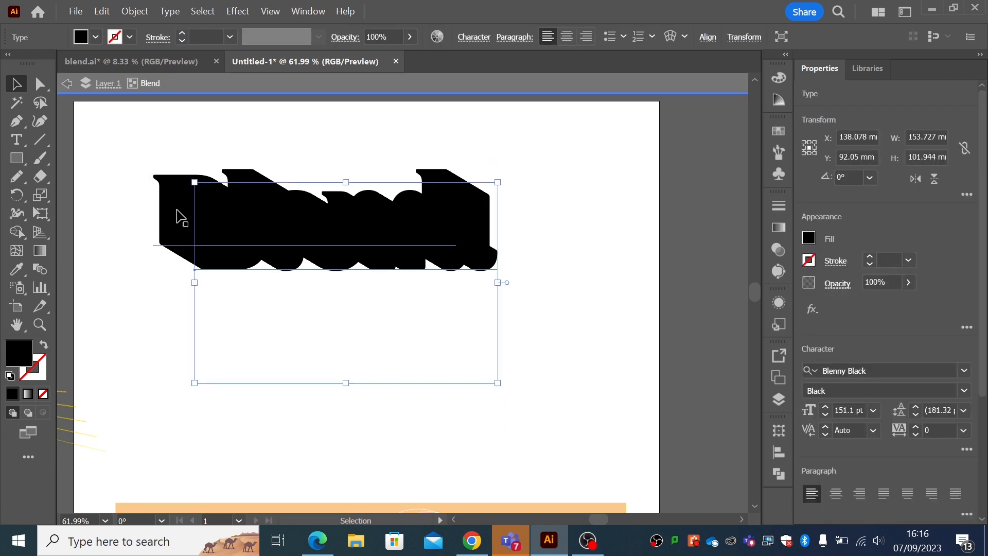
{"action": "left_click", "coordinate": [67, 83]}
{"action": "left_click", "coordinate": [270, 282]}
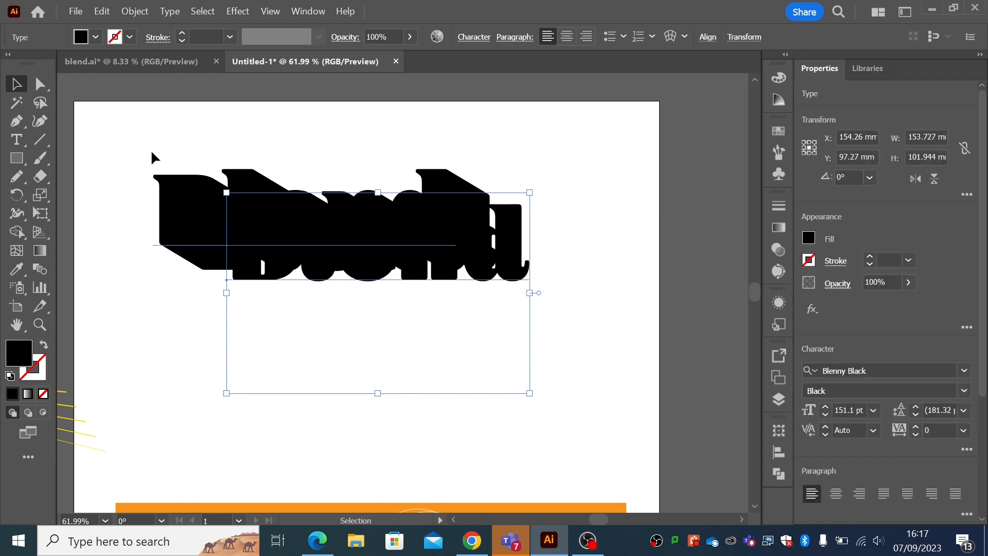
Step: Fill the pasted "Blend" text white and align it over the blend's upper-left end
{"action": "left_click", "coordinate": [95, 38]}
{"action": "left_click", "coordinate": [33, 65]}
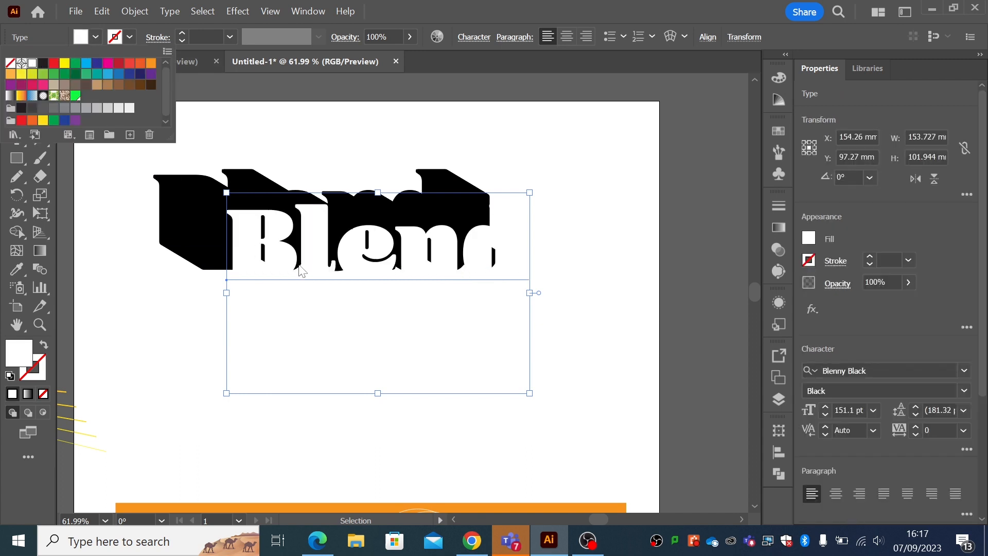
{"action": "left_click_drag", "start_coordinate": [255, 236], "coordinate": [196, 203]}
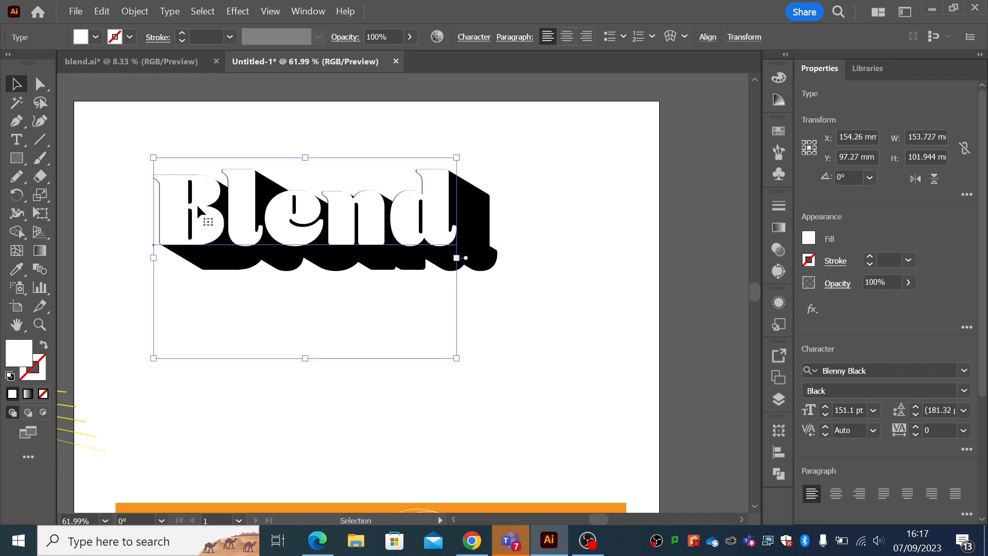
Step: Change the front "Blend" text's fill to light blue and deselect it
{"action": "left_click", "coordinate": [95, 37]}
{"action": "left_click", "coordinate": [102, 76]}
{"action": "left_click", "coordinate": [102, 210]}
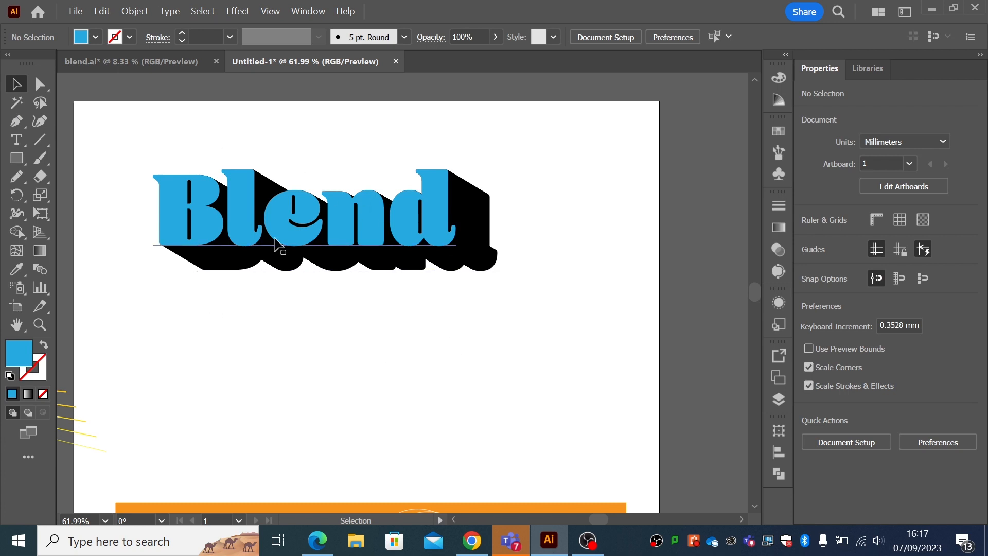
Step: Move the blue text and its black blend together about 27 mm left and 14 mm up, then deselect them
{"action": "left_click_drag", "start_coordinate": [148, 146], "coordinate": [517, 313]}
{"action": "left_click_drag", "start_coordinate": [476, 268], "coordinate": [424, 241]}
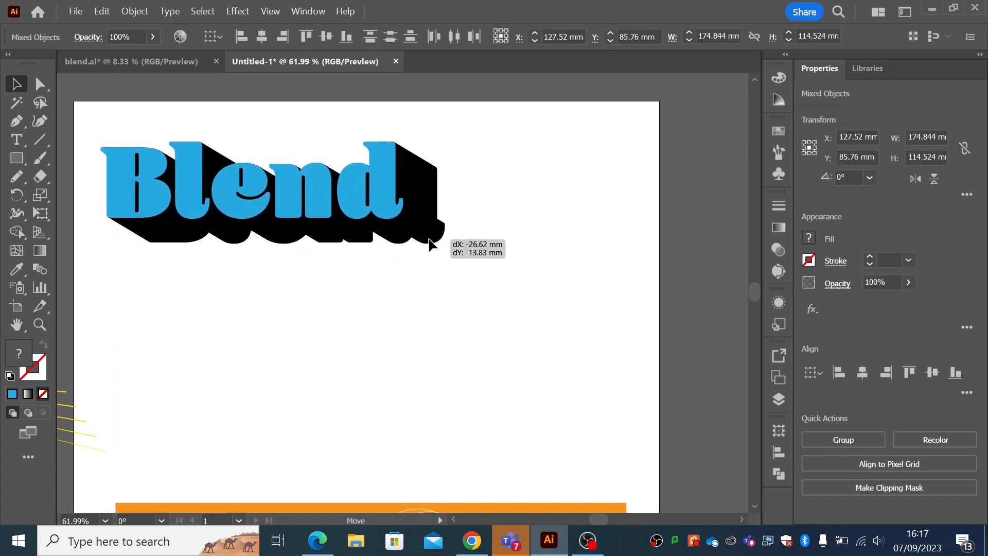
{"action": "left_click", "coordinate": [481, 300]}
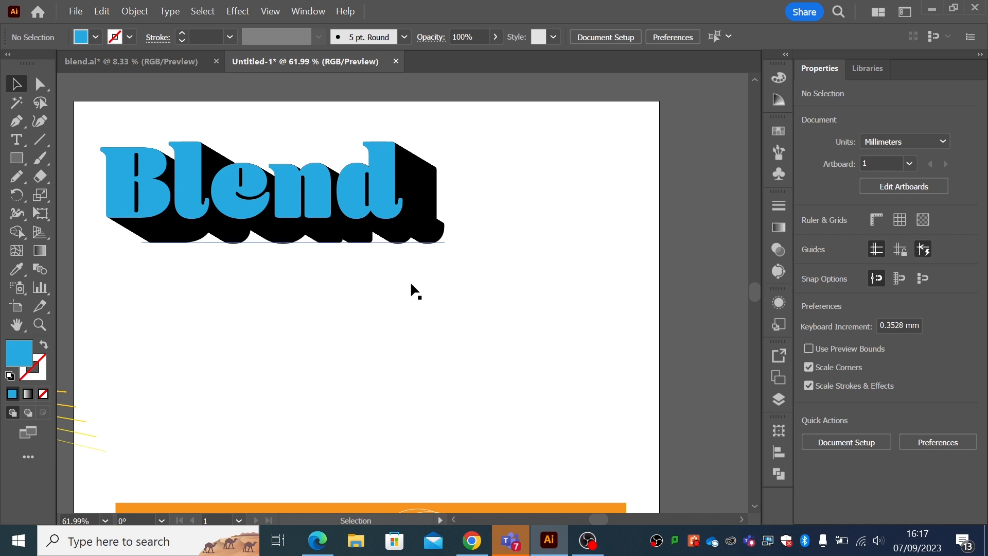
Step: Isolate the black text blend and fill its lower-right "Blend" text with magenta
{"action": "left_click", "coordinate": [438, 241]}
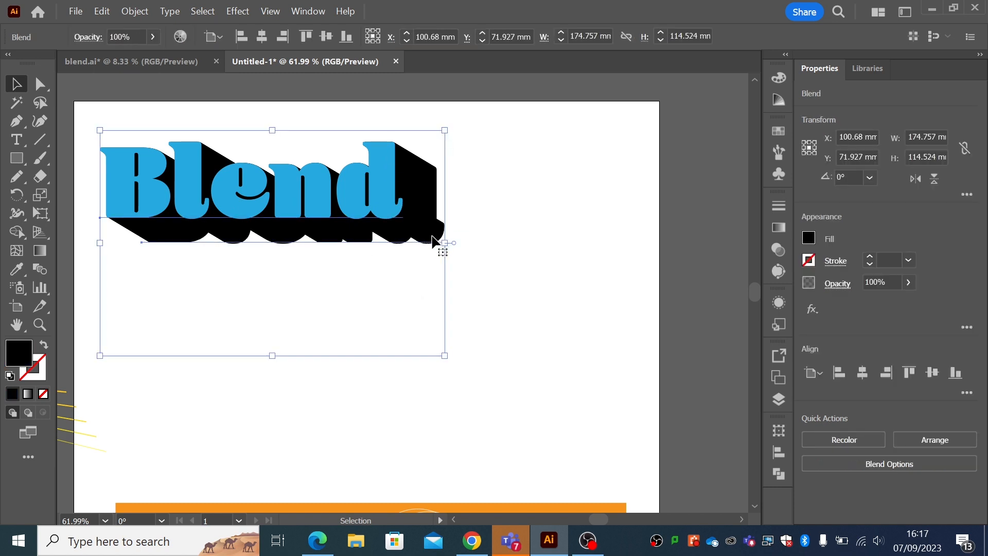
{"action": "double_click", "coordinate": [433, 241]}
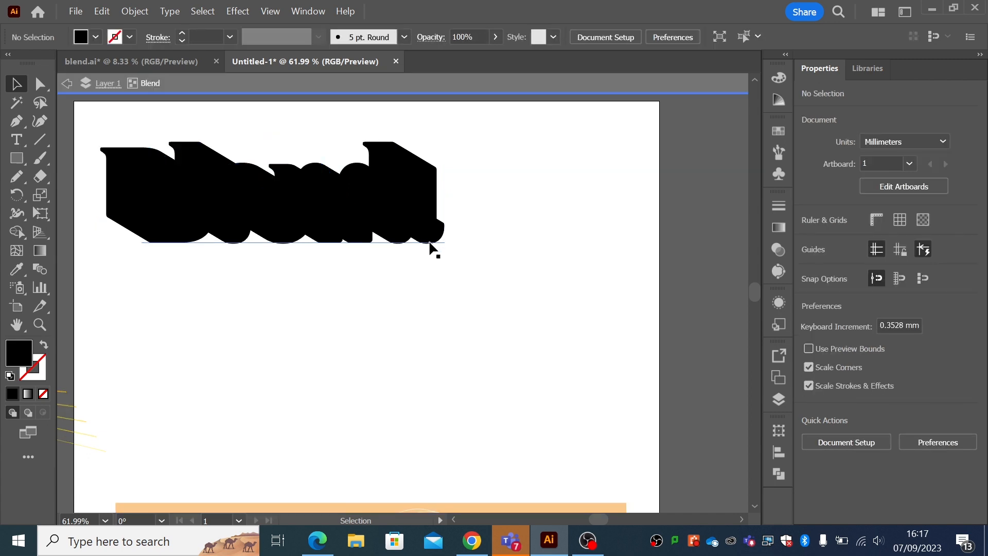
{"action": "left_click", "coordinate": [430, 242]}
{"action": "left_click", "coordinate": [96, 37]}
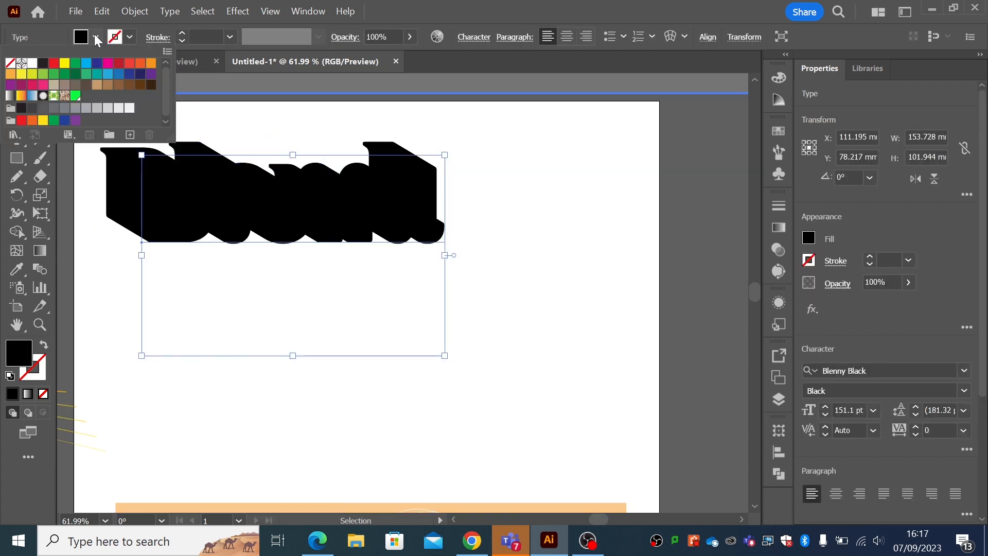
{"action": "left_click", "coordinate": [108, 63]}
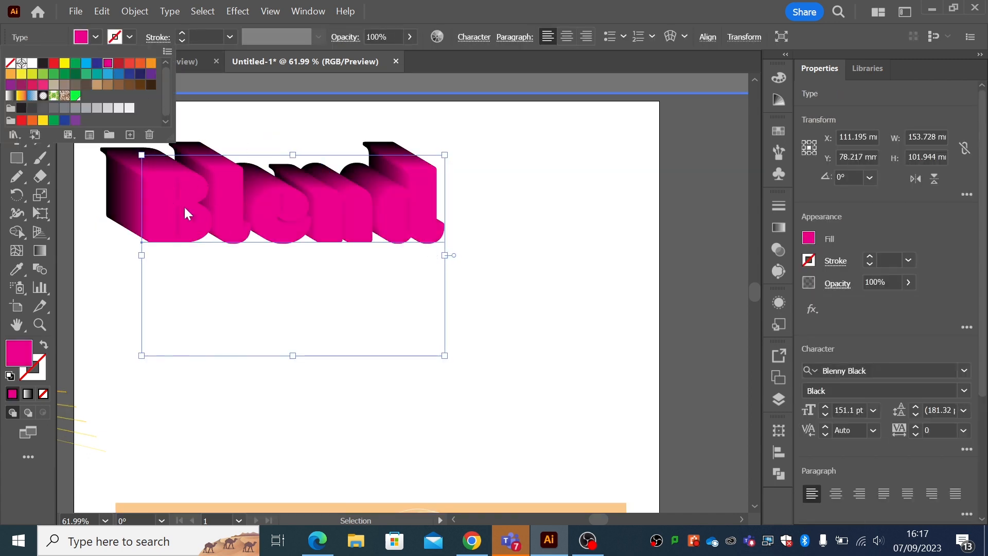
{"action": "left_click", "coordinate": [124, 268]}
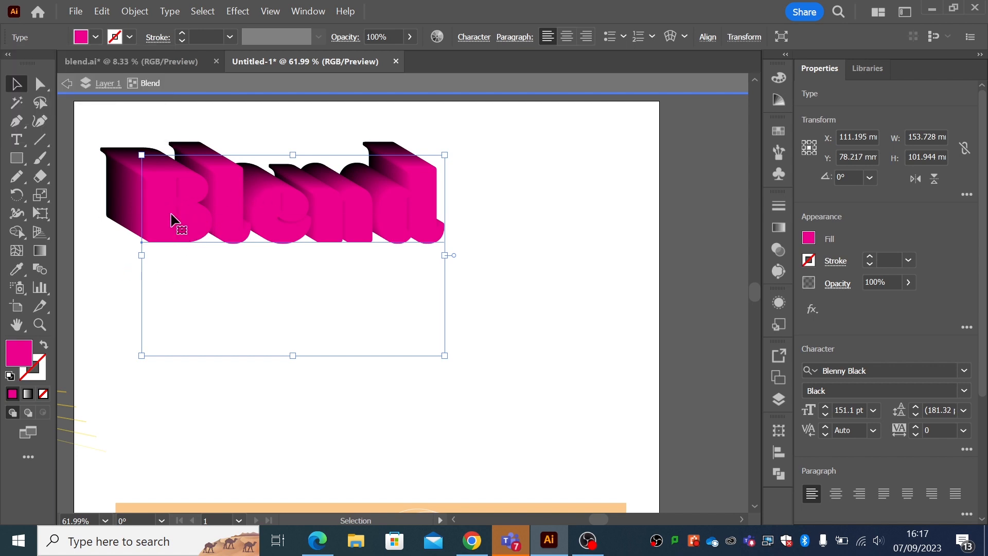
Step: Send the magenta text to the back within the isolated blend and select the black text
{"action": "key", "text": "ctrl+shift+bracketleft"}
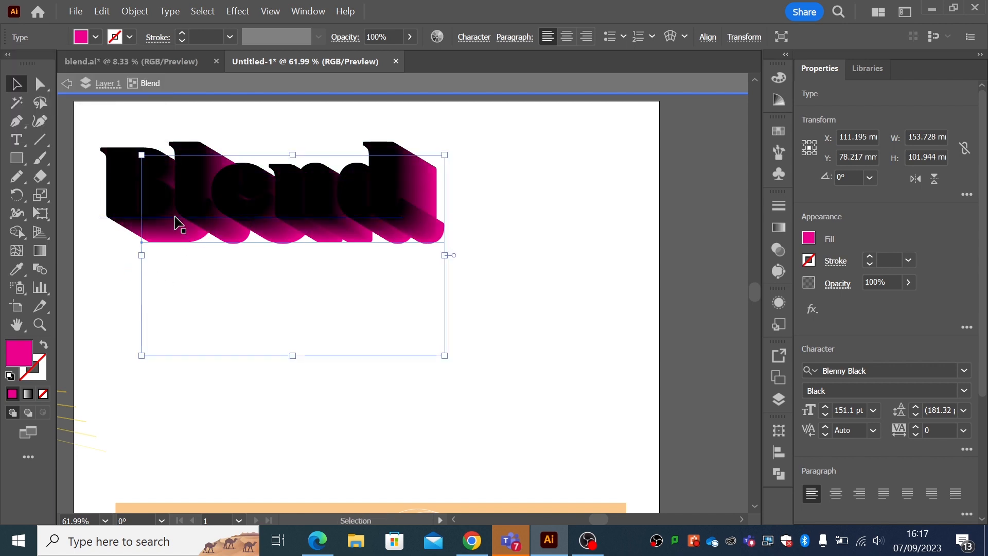
{"action": "left_click", "coordinate": [132, 222]}
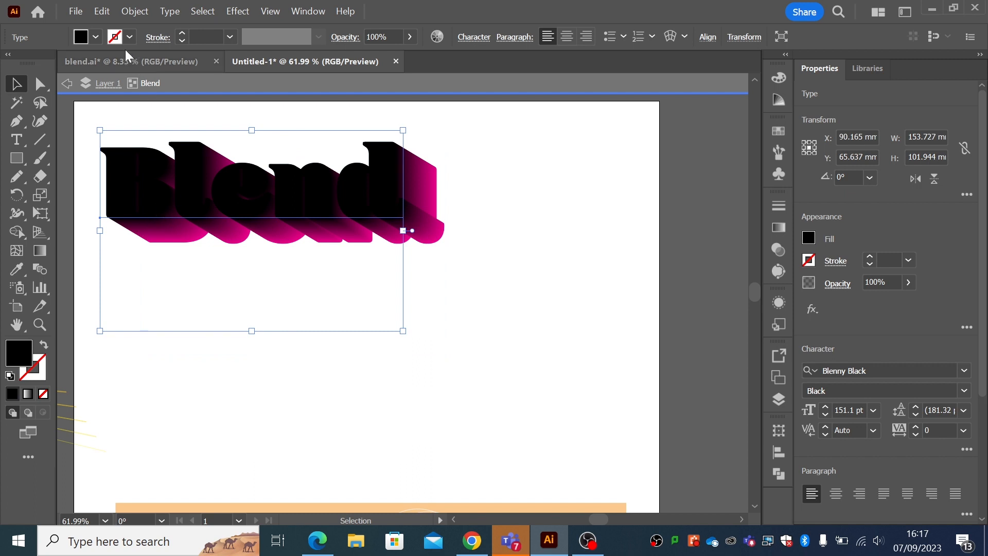
Step: Fill the selected "Blend" text in the isolated blend with magenta and leave isolation mode
{"action": "left_click", "coordinate": [96, 37]}
{"action": "left_click", "coordinate": [109, 64]}
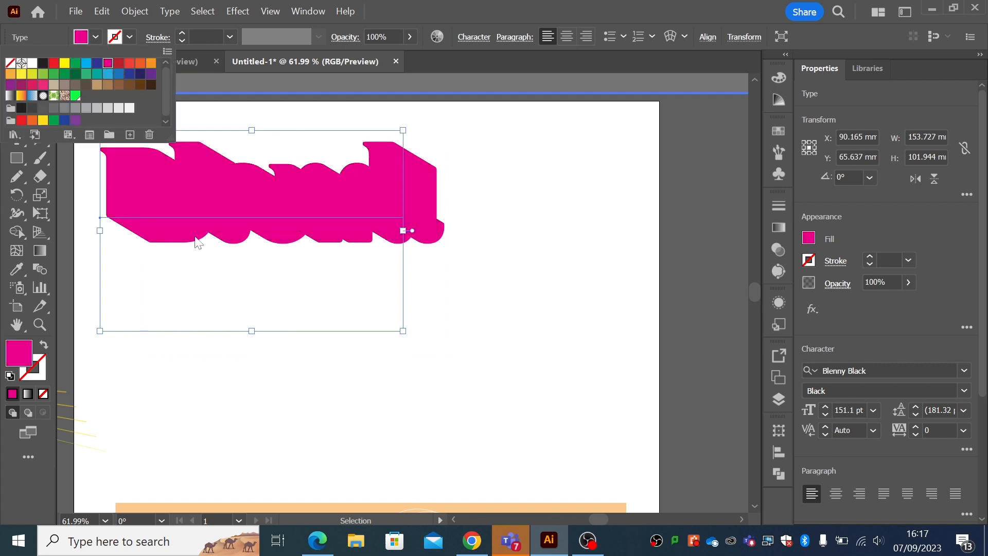
{"action": "key", "text": "Escape"}
{"action": "left_click", "coordinate": [87, 137]}
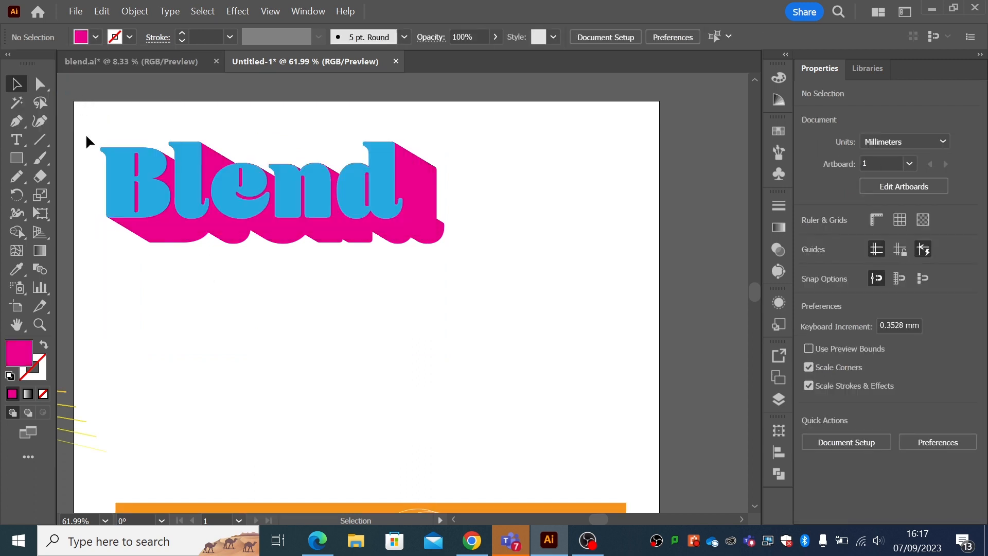
Step: Change the front "Blend" text's fill to yellow and deselect it
{"action": "left_click", "coordinate": [125, 199]}
{"action": "left_click", "coordinate": [96, 37]}
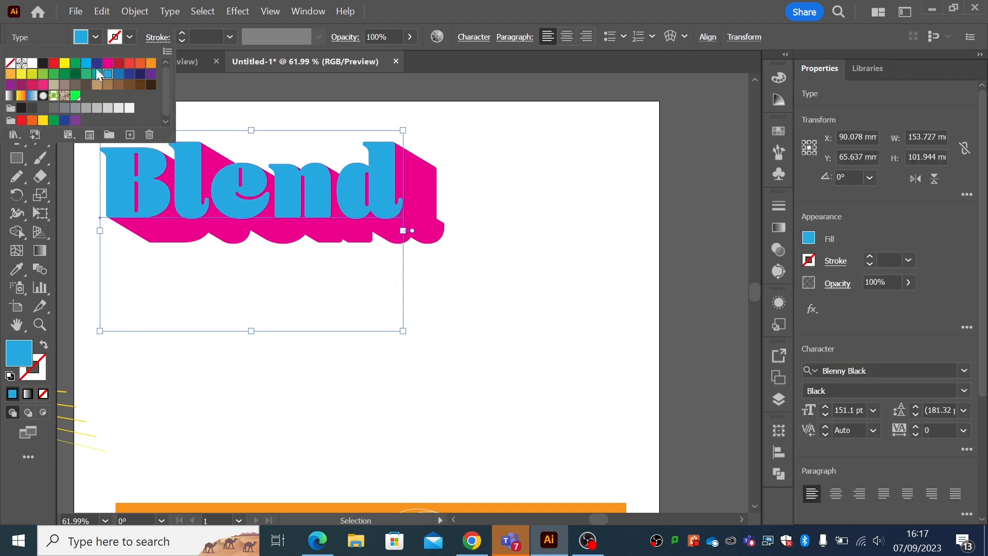
{"action": "left_click", "coordinate": [66, 62]}
{"action": "key", "text": "Escape"}
{"action": "left_click", "coordinate": [86, 202]}
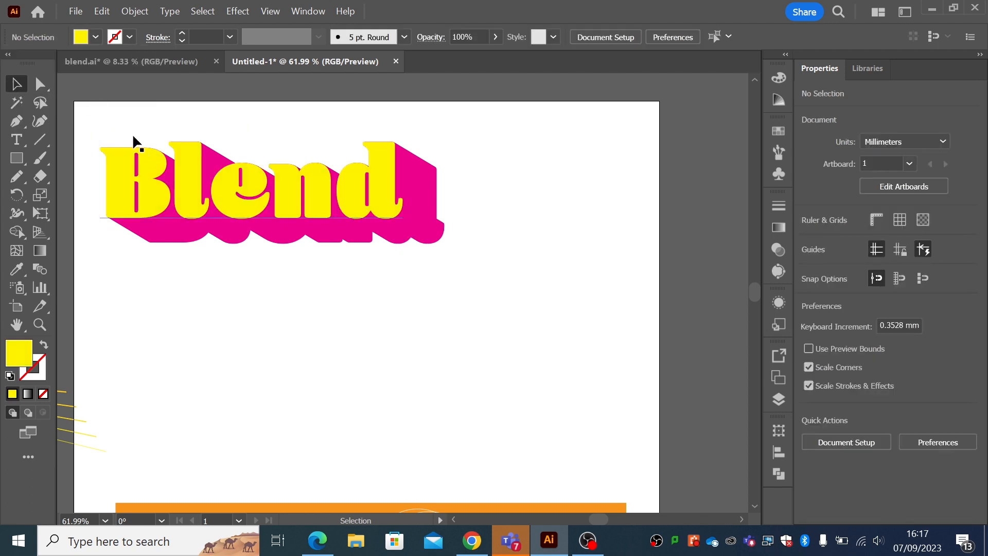
Step: Move the yellow text and its magenta blend together off the artboard, above its upper edge
{"action": "left_click_drag", "start_coordinate": [217, 210], "coordinate": [238, 262]}
{"action": "left_click_drag", "start_coordinate": [154, 181], "coordinate": [395, 308]}
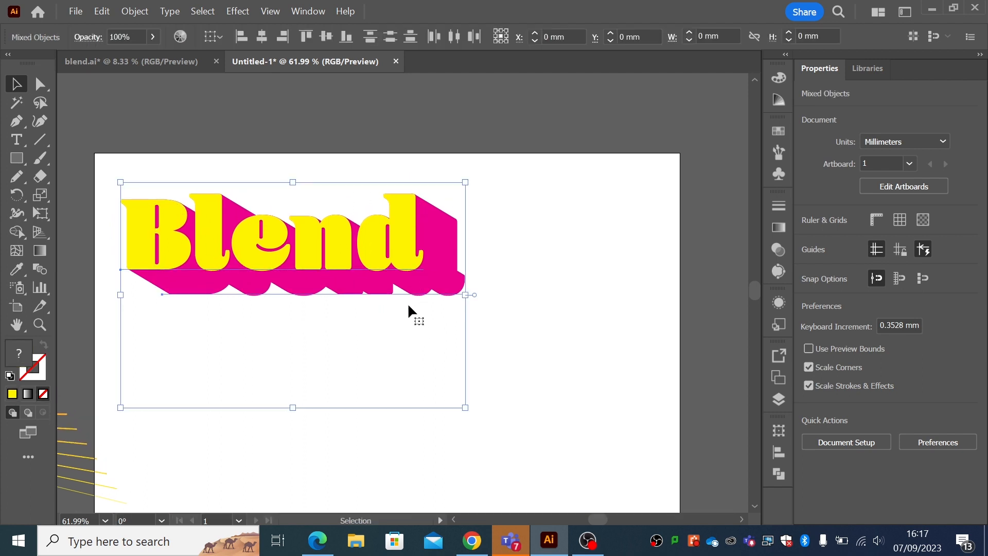
{"action": "left_click_drag", "start_coordinate": [402, 270], "coordinate": [410, 144]}
{"action": "left_click_drag", "start_coordinate": [419, 214], "coordinate": [384, 211]}
{"action": "left_click_drag", "start_coordinate": [326, 351], "coordinate": [335, 234]}
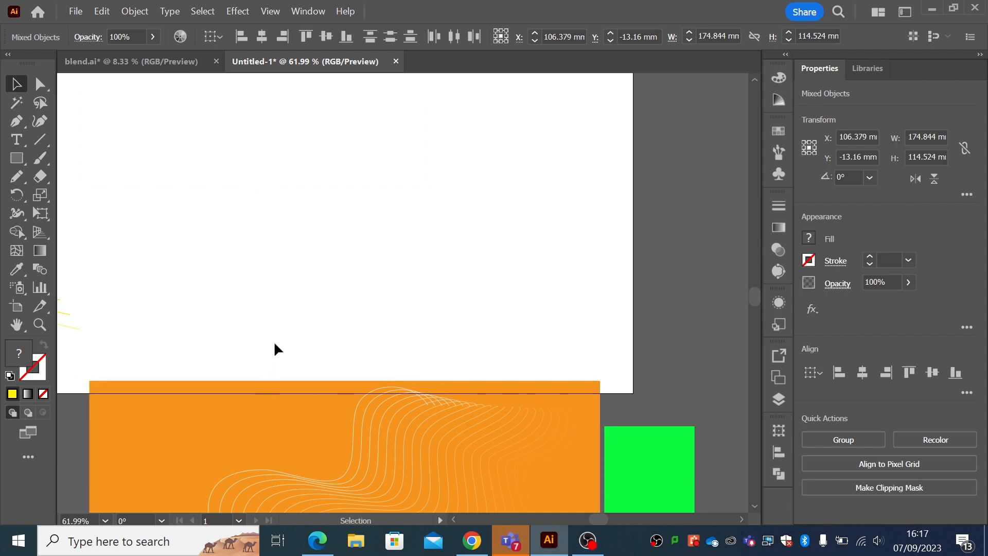
Step: Move the orange rectangle with its wavy-line blend down, below the artboard
{"action": "left_click", "coordinate": [403, 407]}
{"action": "left_click_drag", "start_coordinate": [429, 386], "coordinate": [424, 418]}
{"action": "left_click_drag", "start_coordinate": [355, 298], "coordinate": [372, 404]}
Step: Copy the yellow "Blend" text and place the pasted copy in the upper part of the empty artboard
{"action": "scroll", "coordinate": [205, 250], "scroll_direction": "up", "scroll_amount": 3}
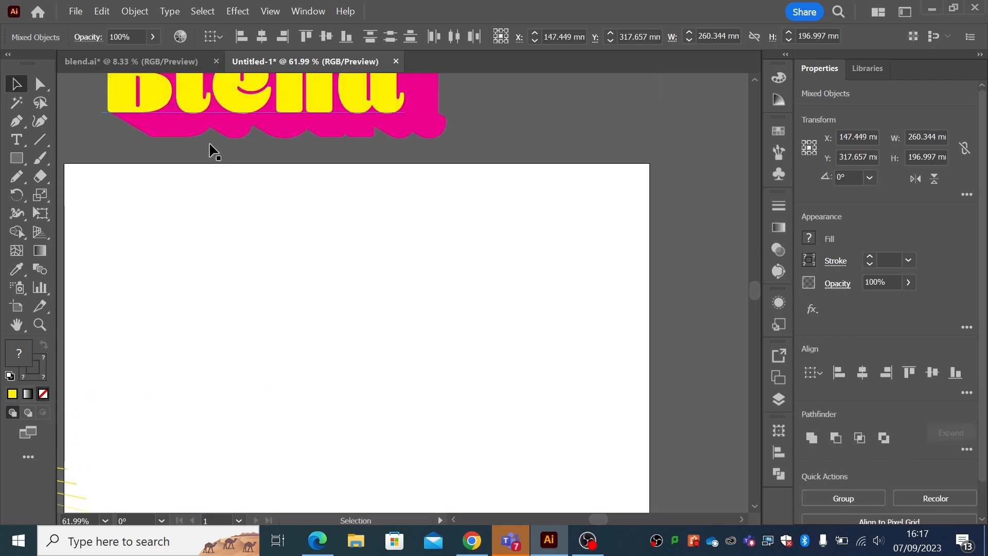
{"action": "left_click", "coordinate": [209, 114]}
{"action": "key", "text": "ctrl+c"}
{"action": "key", "text": "ctrl+v"}
{"action": "left_click_drag", "start_coordinate": [323, 340], "coordinate": [271, 265]}
{"action": "left_click_drag", "start_coordinate": [294, 196], "coordinate": [264, 223]}
{"action": "left_click_drag", "start_coordinate": [266, 298], "coordinate": [341, 251]}
{"action": "left_click_drag", "start_coordinate": [339, 189], "coordinate": [313, 216]}
Step: Paste a second yellow "Blend" text, scale it down to about 88.4 pt and place it below and right of the large one
{"action": "key", "text": "ctrl+c"}
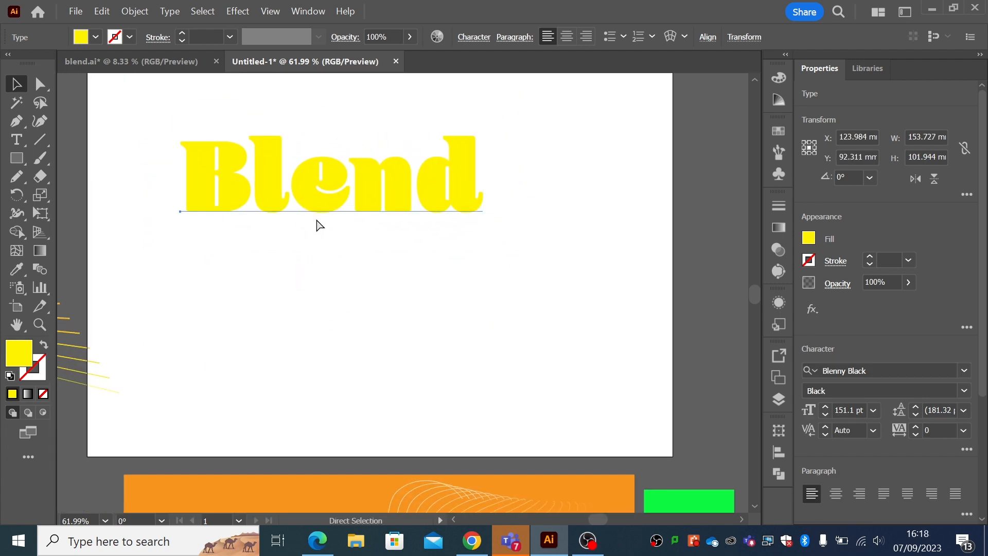
{"action": "key", "text": "ctrl+v"}
{"action": "left_click_drag", "start_coordinate": [226, 393], "coordinate": [352, 309]}
{"action": "left_click_drag", "start_coordinate": [420, 237], "coordinate": [397, 261]}
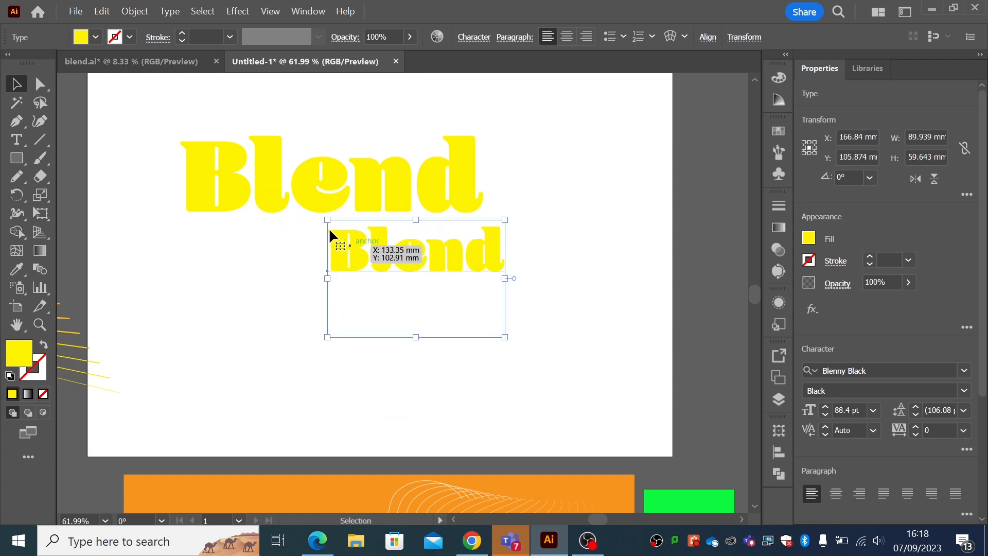
Step: Duplicate the large yellow text and set the copy aside across the artboard's right edge, undoing the extra move of the original
{"action": "left_click", "coordinate": [209, 171]}
{"action": "key", "text": "ctrl+c"}
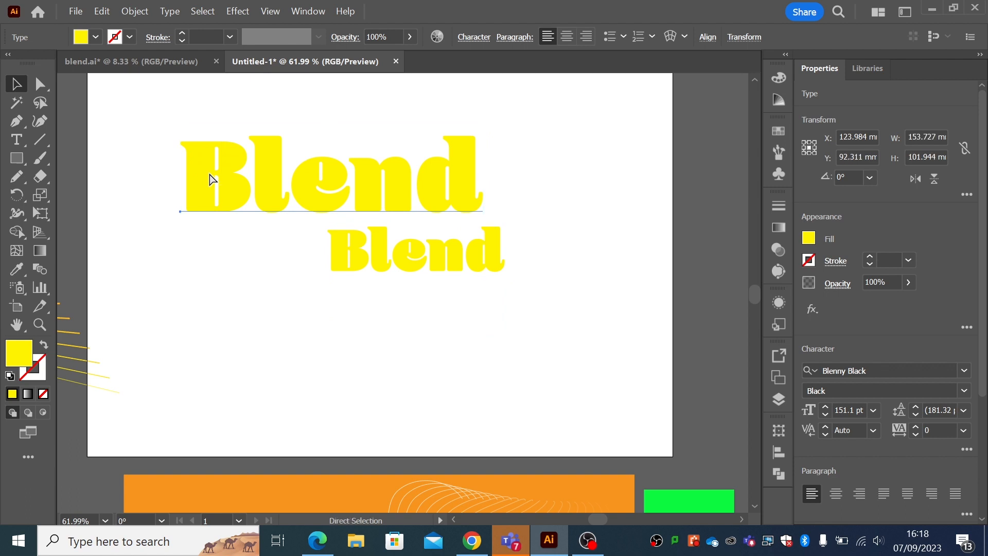
{"action": "key", "text": "ctrl+v"}
{"action": "left_click_drag", "start_coordinate": [258, 232], "coordinate": [626, 164]}
{"action": "left_click_drag", "start_coordinate": [330, 131], "coordinate": [434, 264]}
{"action": "key", "text": "ctrl+z"}
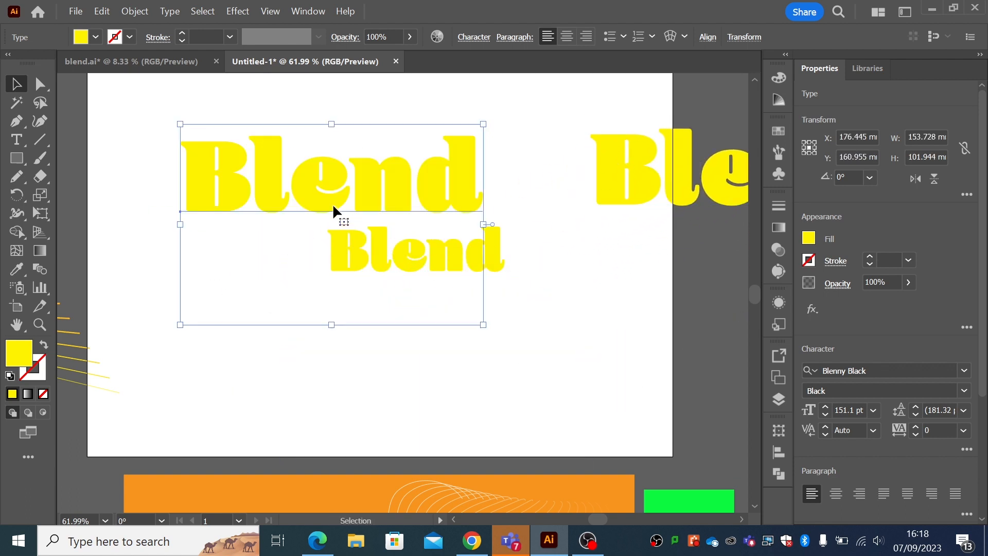
Step: Make a blend between the large and the small yellow "Blend" texts
{"action": "left_click_drag", "start_coordinate": [166, 176], "coordinate": [397, 309]}
{"action": "left_click", "coordinate": [135, 11]}
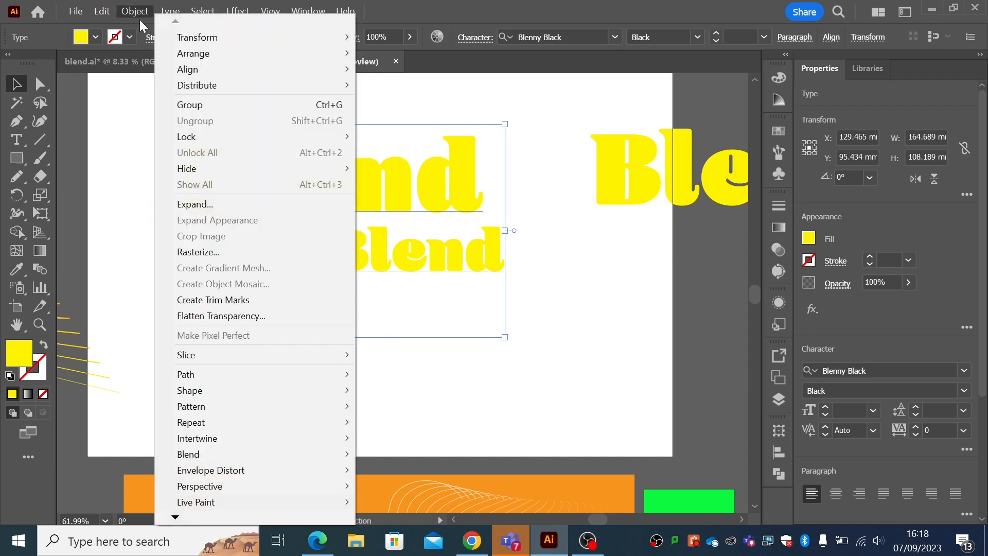
{"action": "mouse_move", "coordinate": [253, 457]}
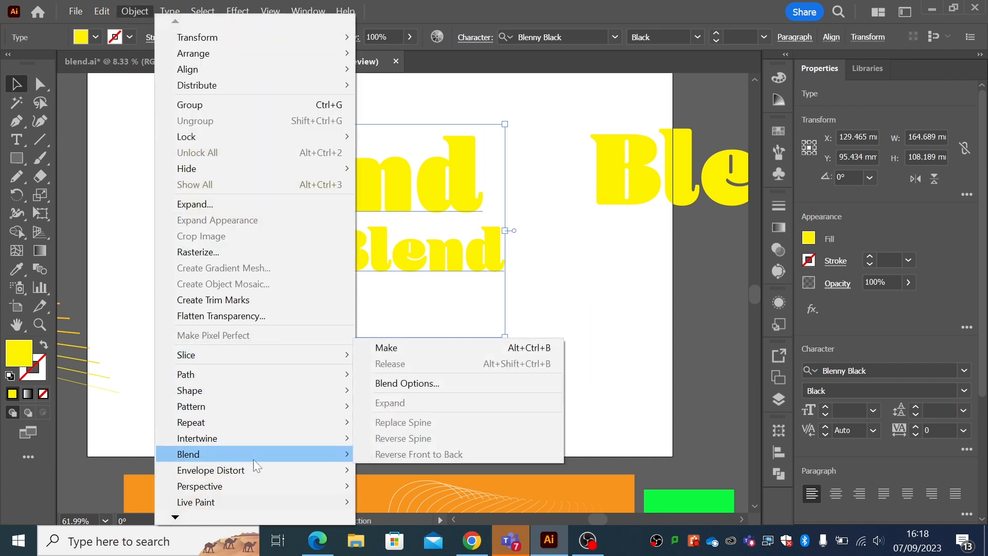
{"action": "left_click", "coordinate": [397, 350]}
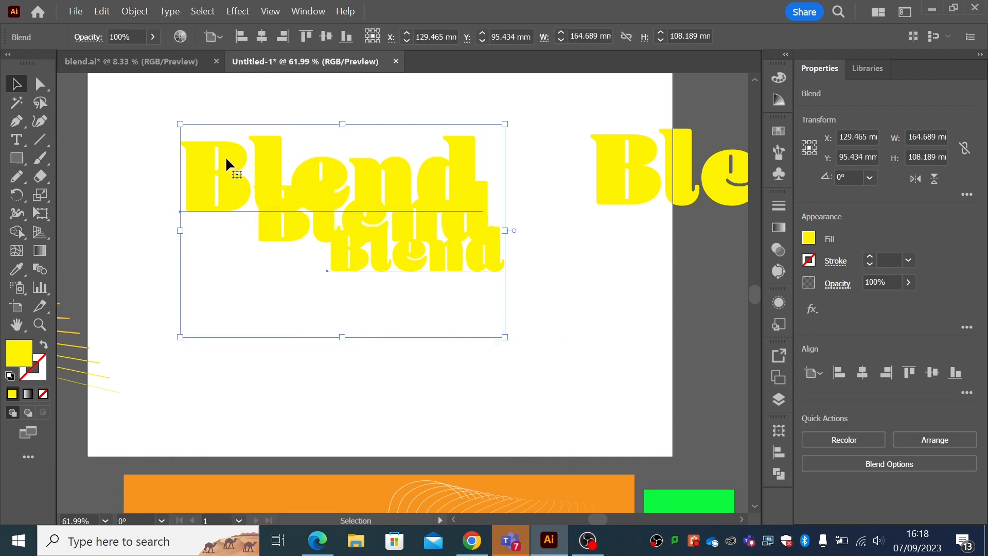
Step: Set the blend's spacing to 100 specified steps, then move it about 15 mm down and deselect it
{"action": "left_click", "coordinate": [132, 12]}
{"action": "mouse_move", "coordinate": [200, 453]}
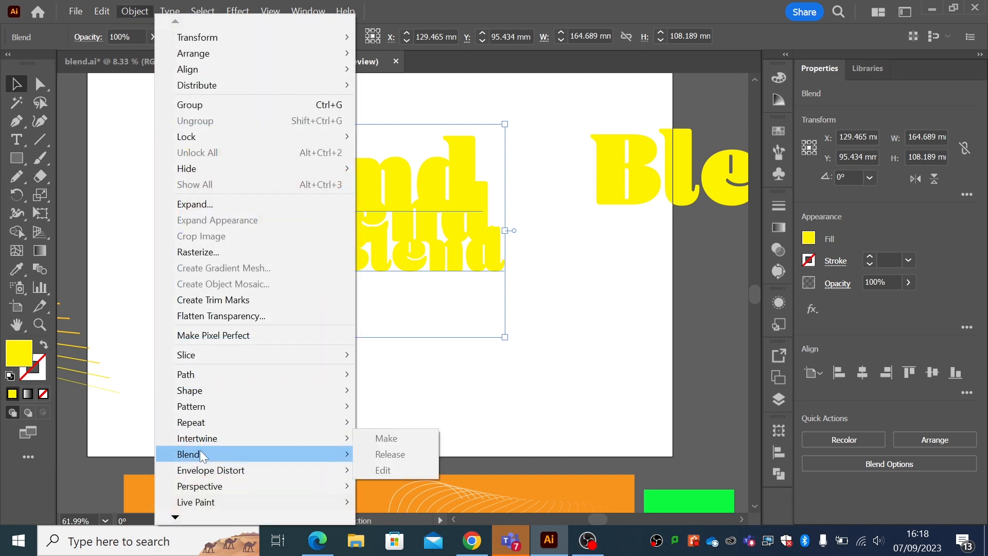
{"action": "left_click", "coordinate": [394, 383]}
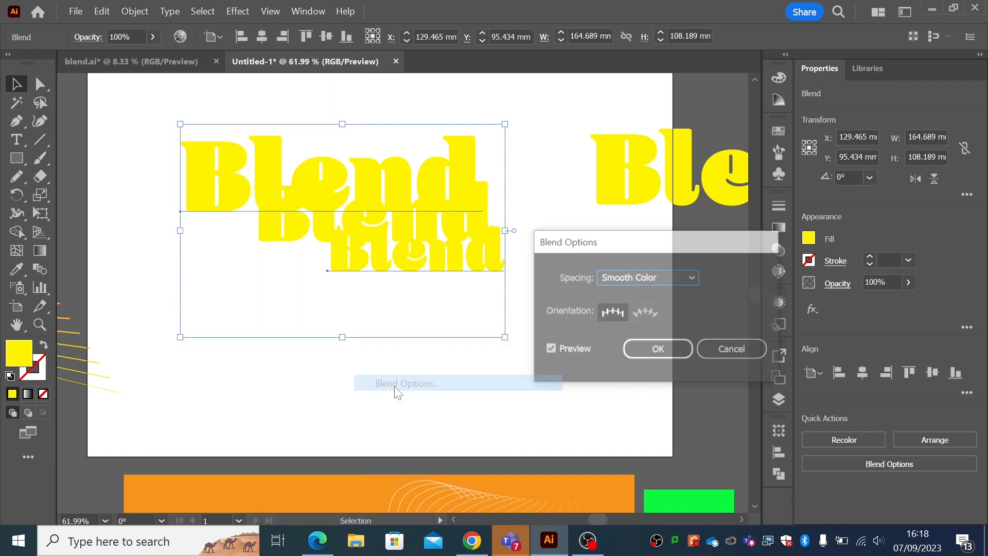
{"action": "left_click", "coordinate": [629, 279]}
{"action": "left_click", "coordinate": [633, 312]}
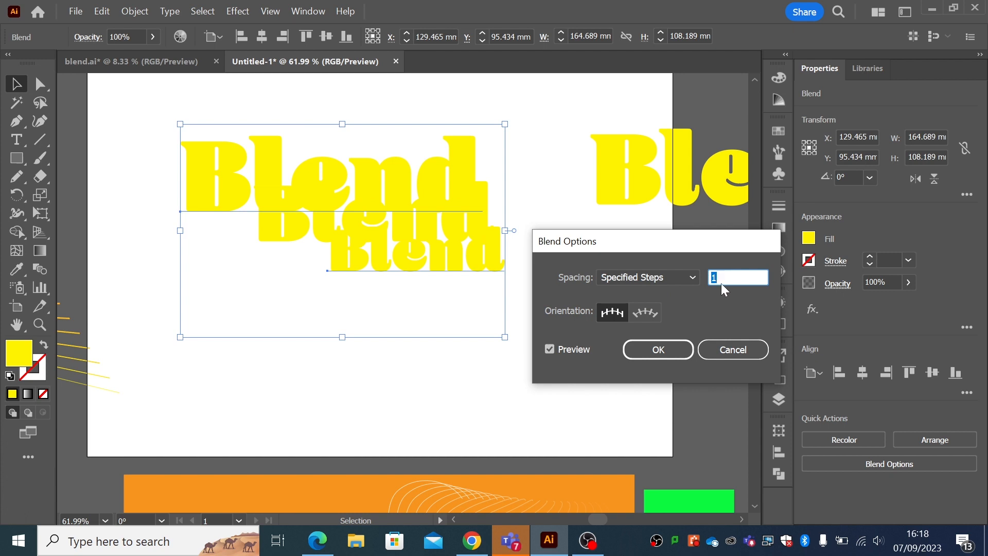
{"action": "type", "text": "100"}
{"action": "left_click", "coordinate": [666, 347]}
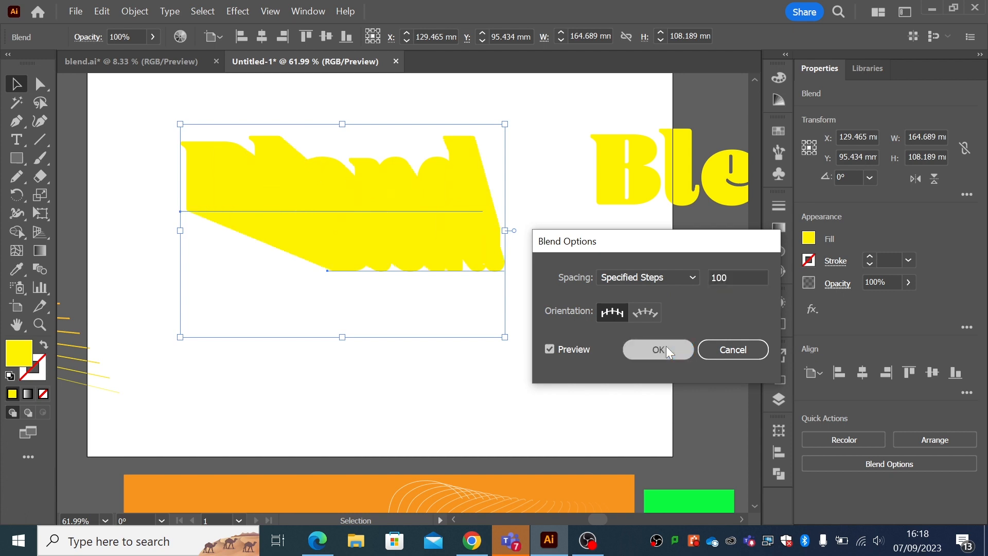
{"action": "left_click_drag", "start_coordinate": [435, 232], "coordinate": [431, 261]}
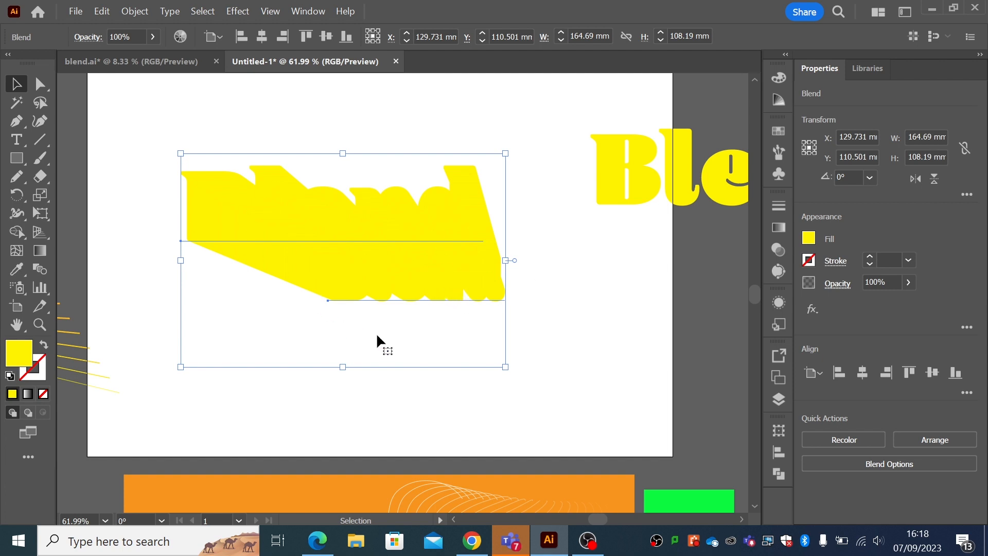
{"action": "left_click", "coordinate": [515, 318]}
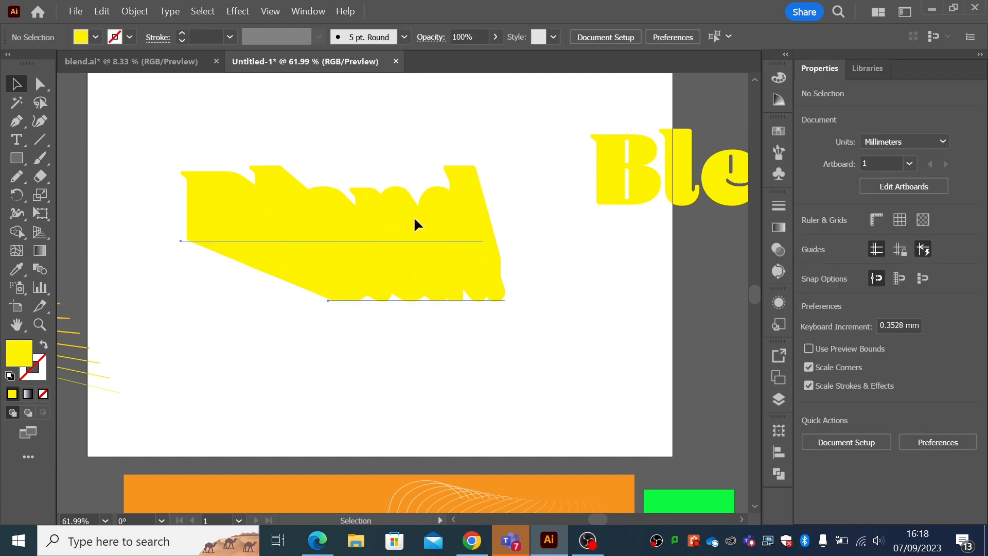
Step: Recolour the blend with the green sampled from the green rectangle below the artboard, then deselect it
{"action": "left_click", "coordinate": [308, 261]}
{"action": "left_click", "coordinate": [25, 267]}
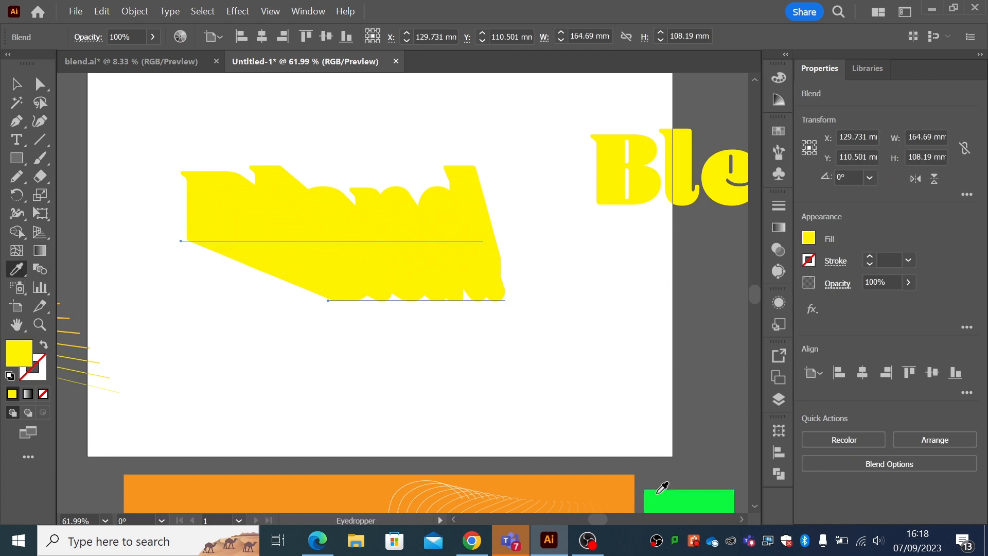
{"action": "left_click", "coordinate": [649, 493]}
{"action": "key", "text": "v"}
{"action": "left_click", "coordinate": [376, 315]}
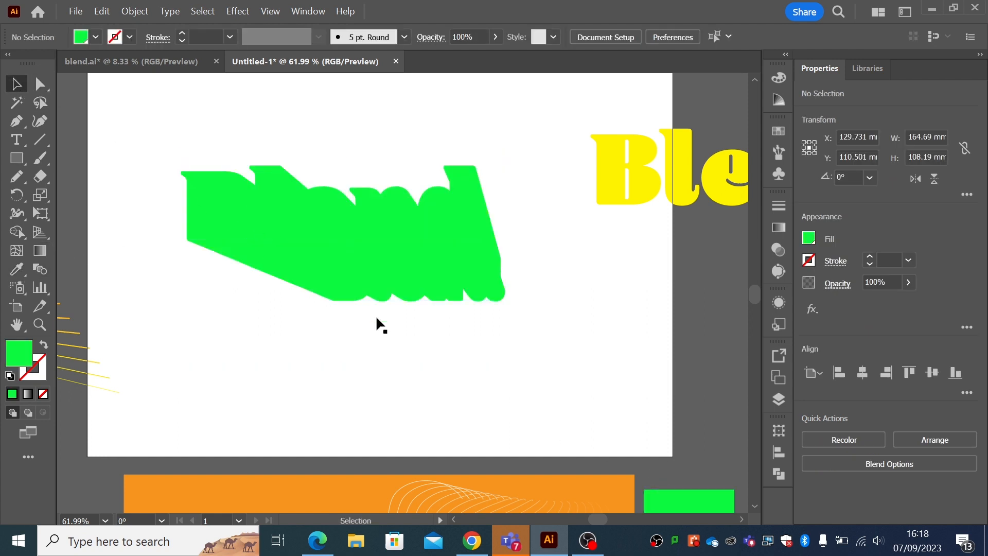
Step: Isolate the green blend, fill its small lower "Blend" text with teal 20BABA and deselect it
{"action": "left_click", "coordinate": [489, 300]}
{"action": "double_click", "coordinate": [490, 302]}
{"action": "left_click", "coordinate": [492, 299]}
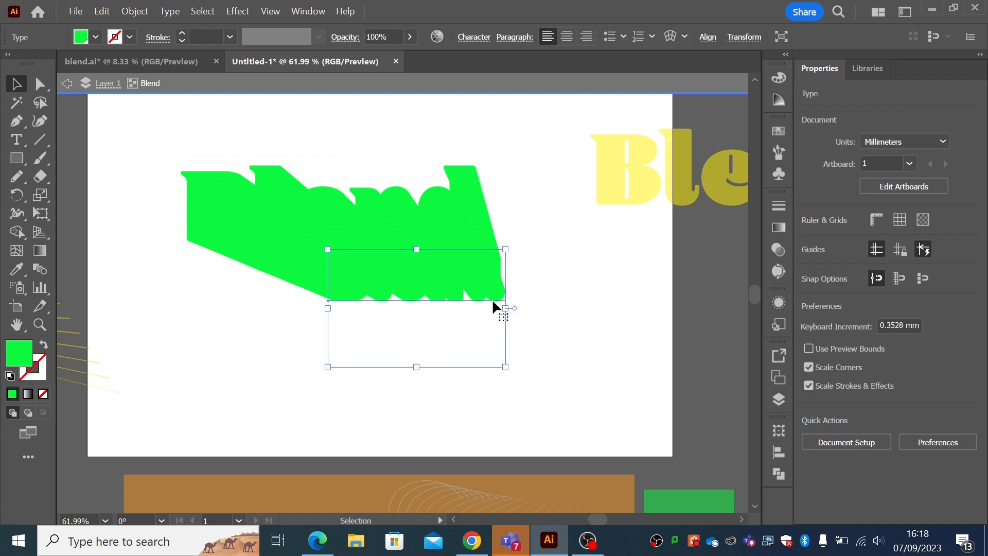
{"action": "double_click", "coordinate": [25, 357]}
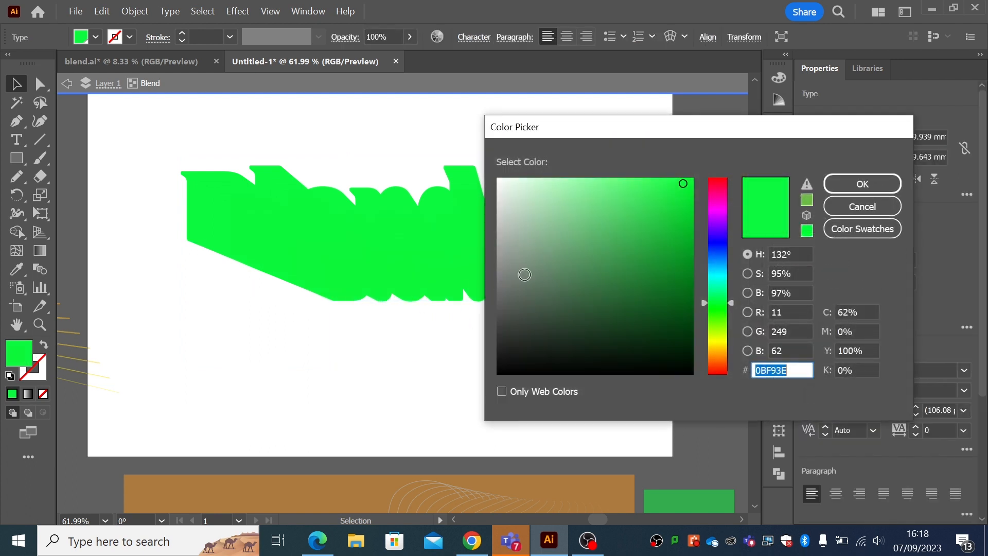
{"action": "left_click_drag", "start_coordinate": [715, 289], "coordinate": [718, 276]}
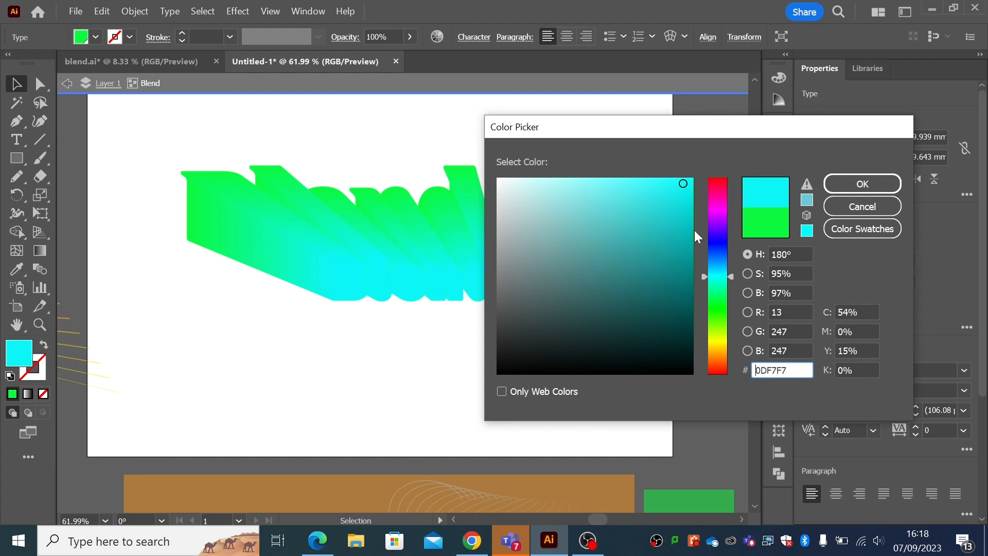
{"action": "mouse_move", "coordinate": [683, 194]}
{"action": "left_mouse_down"}
{"action": "mouse_move", "coordinate": [664, 237]}
{"action": "mouse_move", "coordinate": [661, 231]}
{"action": "left_mouse_up"}
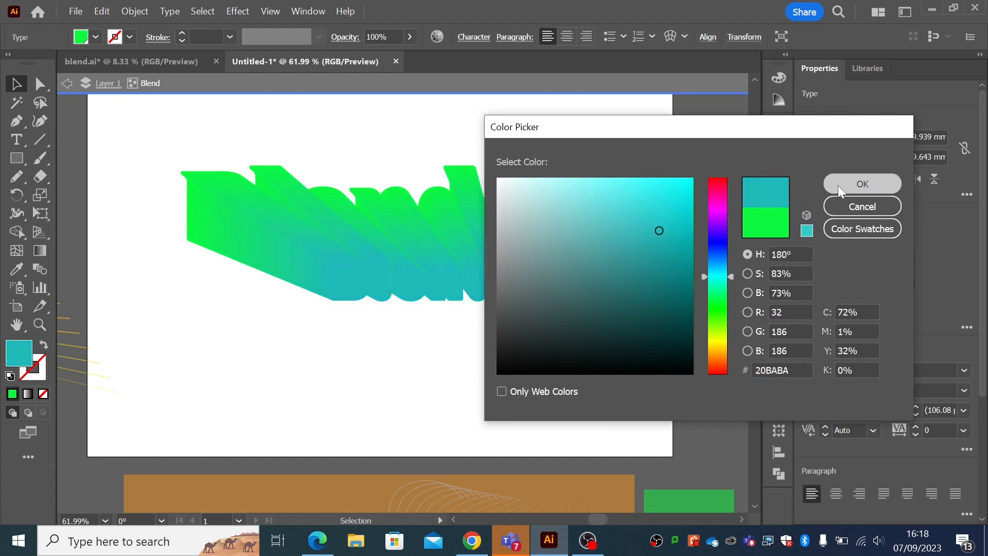
{"action": "left_click", "coordinate": [837, 186]}
{"action": "left_click", "coordinate": [152, 116]}
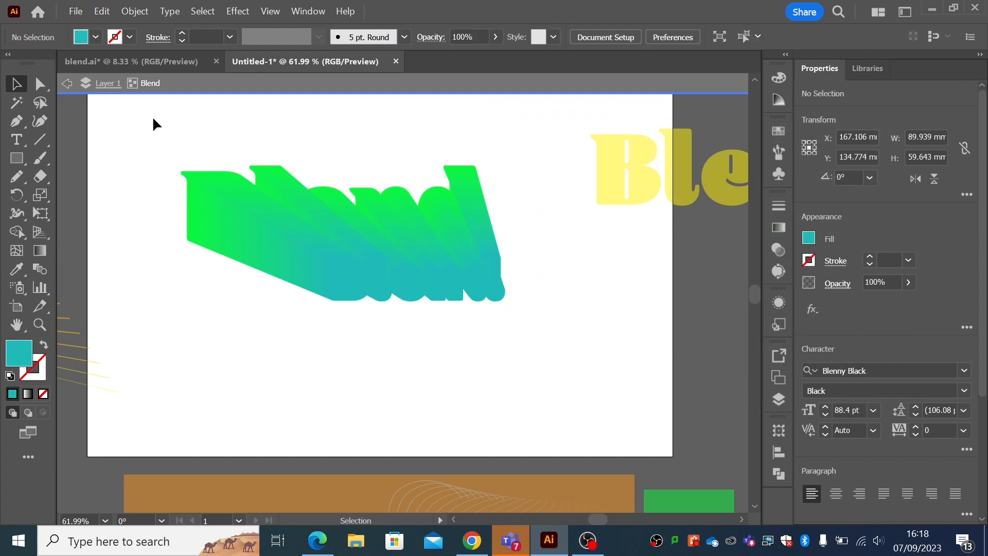
Step: Send the small teal text to the back within the blend and leave isolation mode
{"action": "left_click", "coordinate": [366, 299]}
{"action": "key", "text": "ctrl+shift+["}
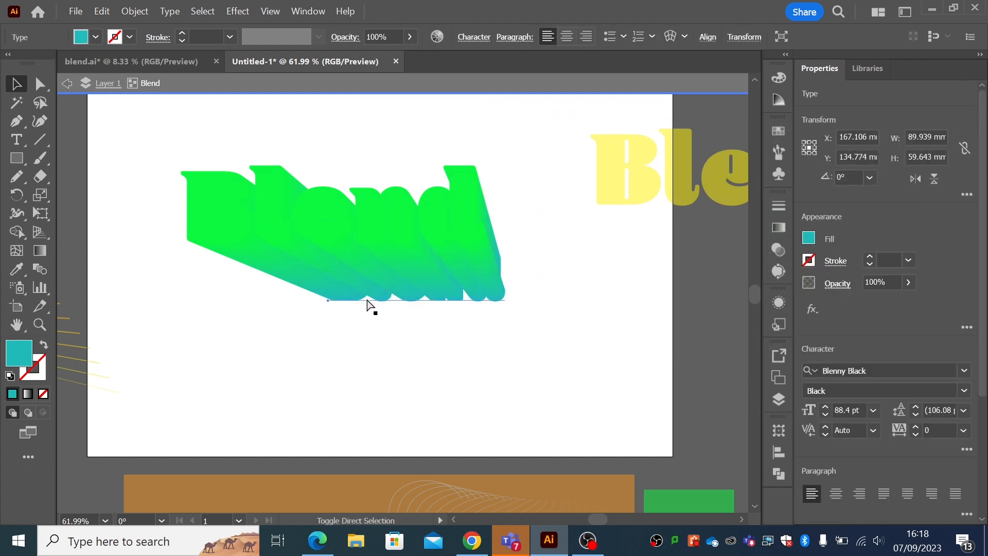
{"action": "left_click", "coordinate": [366, 300]}
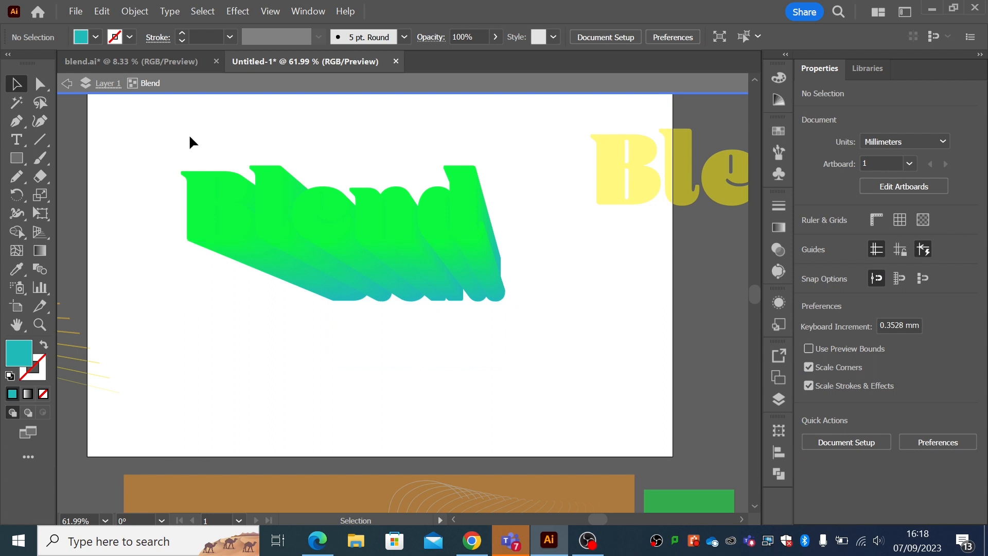
{"action": "left_click", "coordinate": [67, 84]}
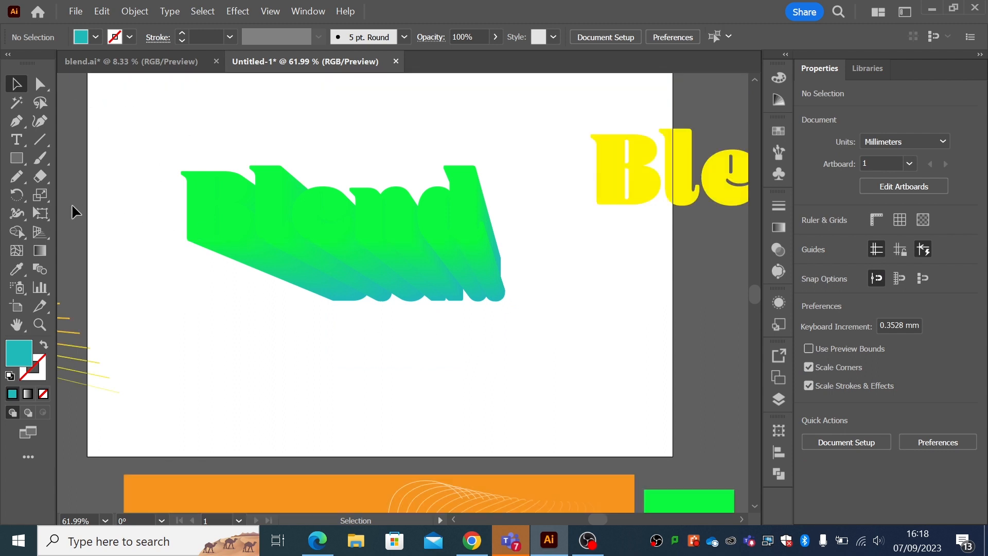
Step: Draw a teal rectangle about 247 by 145 mm, shift the spare yellow text aside and send the rectangle behind the blend
{"action": "left_click", "coordinate": [17, 158]}
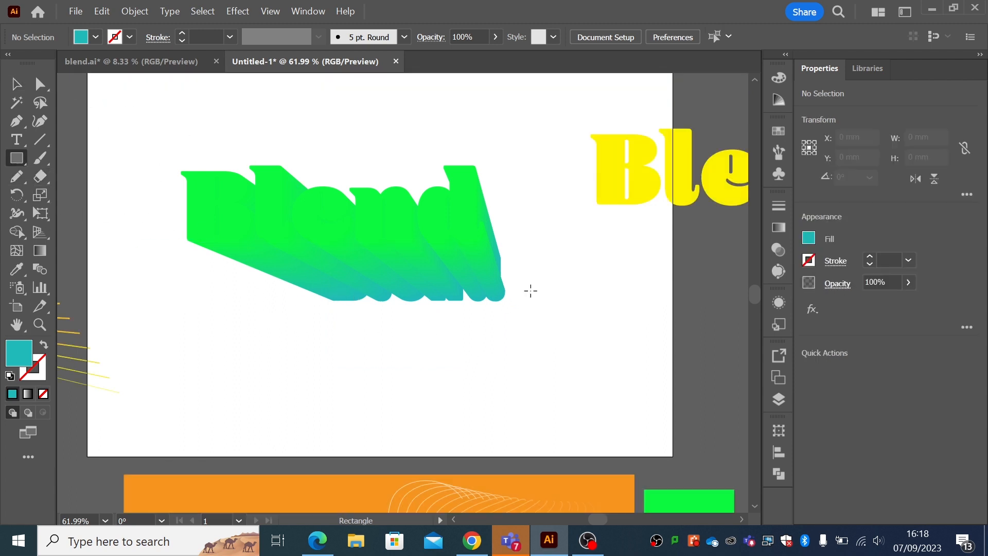
{"action": "left_click_drag", "start_coordinate": [594, 371], "coordinate": [107, 84]}
{"action": "key", "text": "v"}
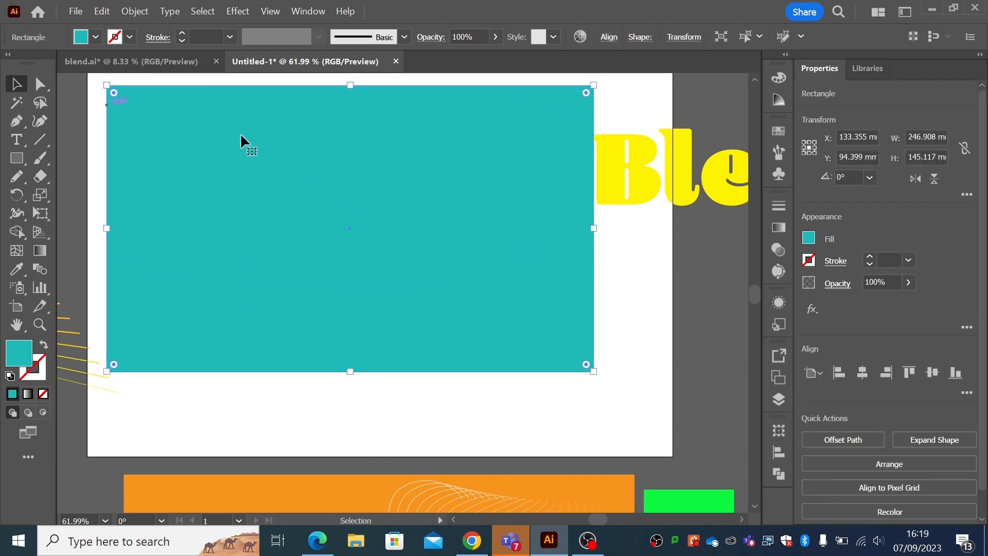
{"action": "left_click_drag", "start_coordinate": [624, 202], "coordinate": [674, 226]}
{"action": "left_click", "coordinate": [570, 228]}
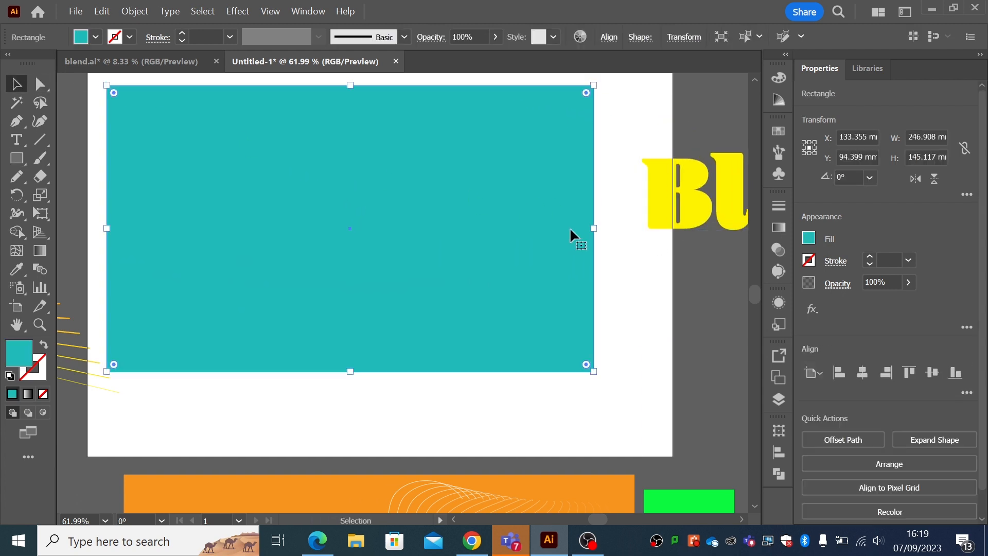
{"action": "key", "text": "ctrl+shift+bracketleft"}
Step: Place the spare yellow "Blend" text over the front face of the green blend
{"action": "left_click", "coordinate": [669, 236]}
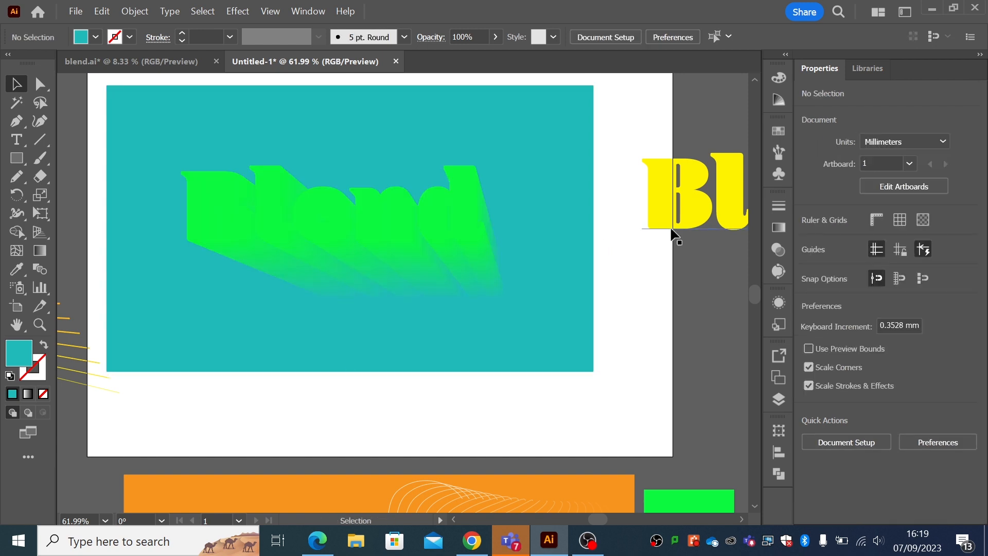
{"action": "left_click_drag", "start_coordinate": [660, 225], "coordinate": [219, 237]}
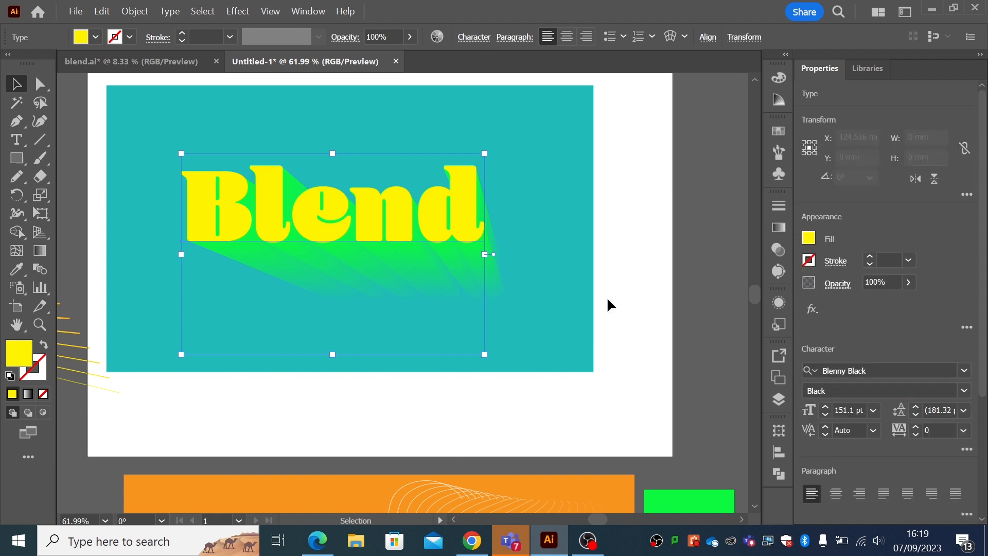
Step: Fill the yellow front "Blend" text with white and deselect it
{"action": "left_click", "coordinate": [628, 298]}
{"action": "left_click", "coordinate": [320, 210]}
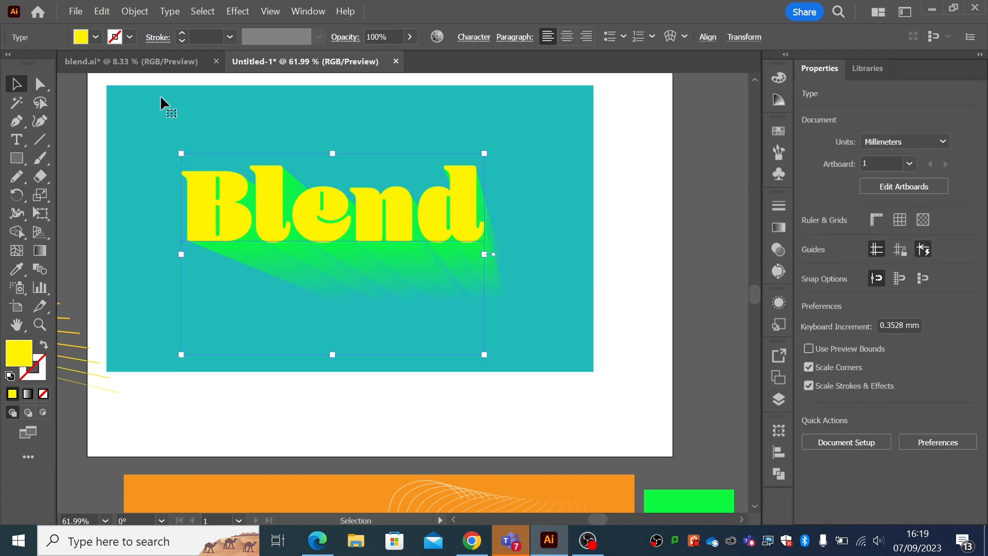
{"action": "left_click", "coordinate": [95, 37]}
{"action": "left_click", "coordinate": [32, 63]}
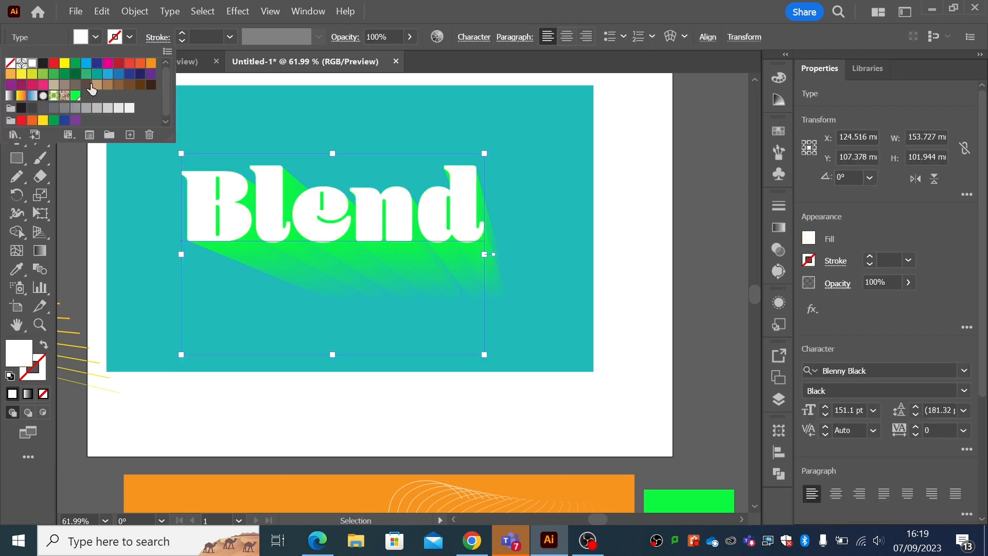
{"action": "left_click", "coordinate": [629, 239]}
{"action": "left_click", "coordinate": [624, 264]}
Step: Duplicate the white "Blend" text about 31 mm right and 29 mm down, and swap the copy's fill and stroke into a white outline
{"action": "left_click", "coordinate": [468, 224]}
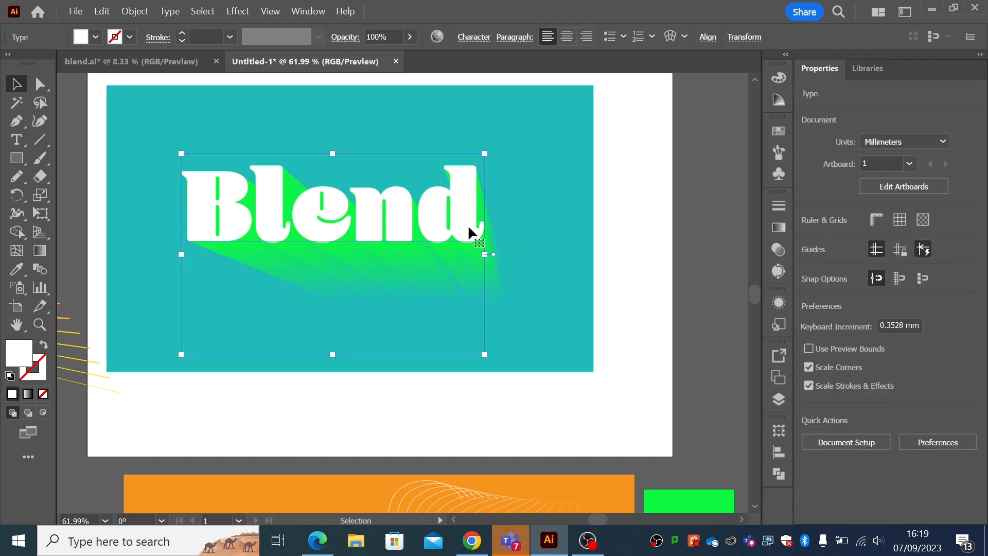
{"action": "left_click_drag", "start_coordinate": [468, 224], "coordinate": [529, 282]}
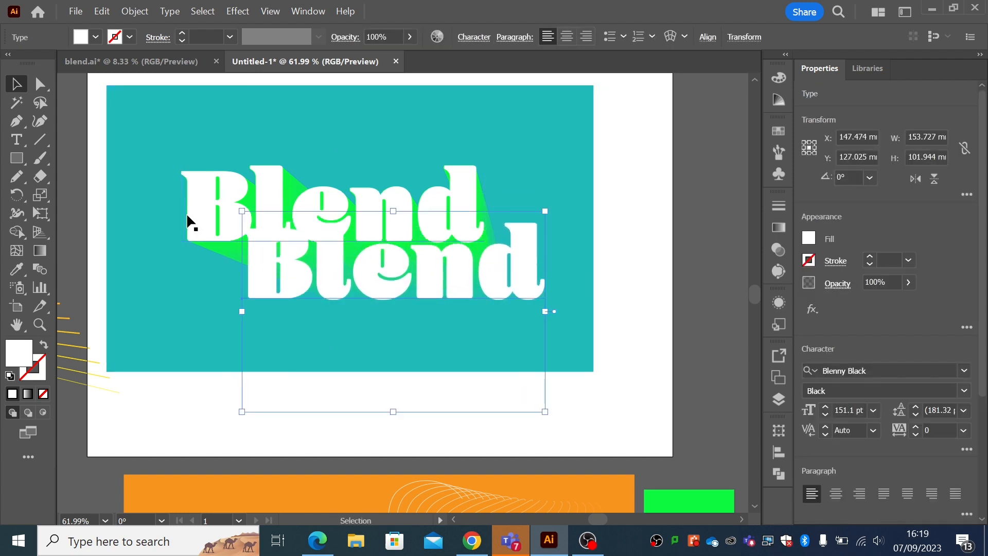
{"action": "left_click", "coordinate": [44, 345]}
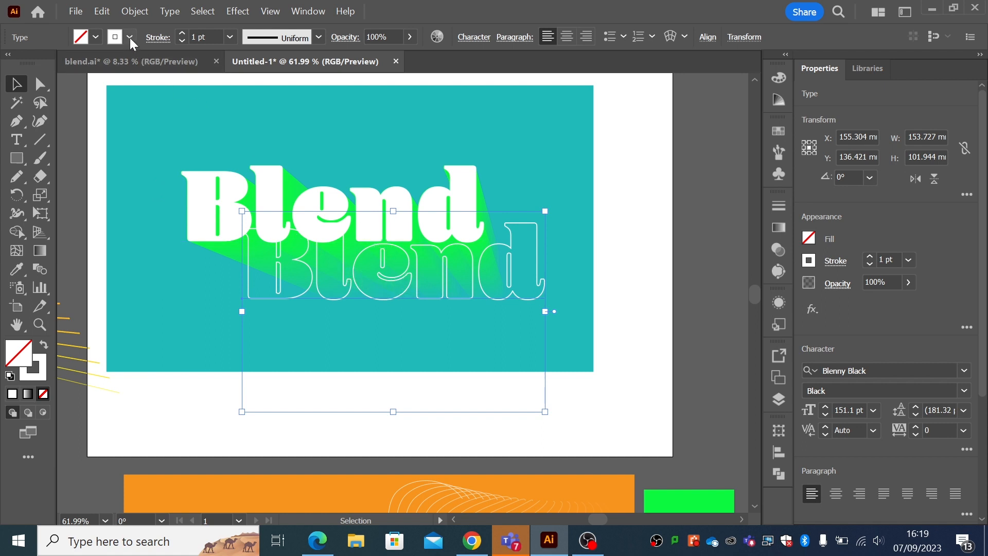
Step: Sample the background rectangle's teal and give the outlined "Blend" copy a 2 pt teal stroke with no fill
{"action": "left_click", "coordinate": [17, 268]}
{"action": "left_click", "coordinate": [130, 170]}
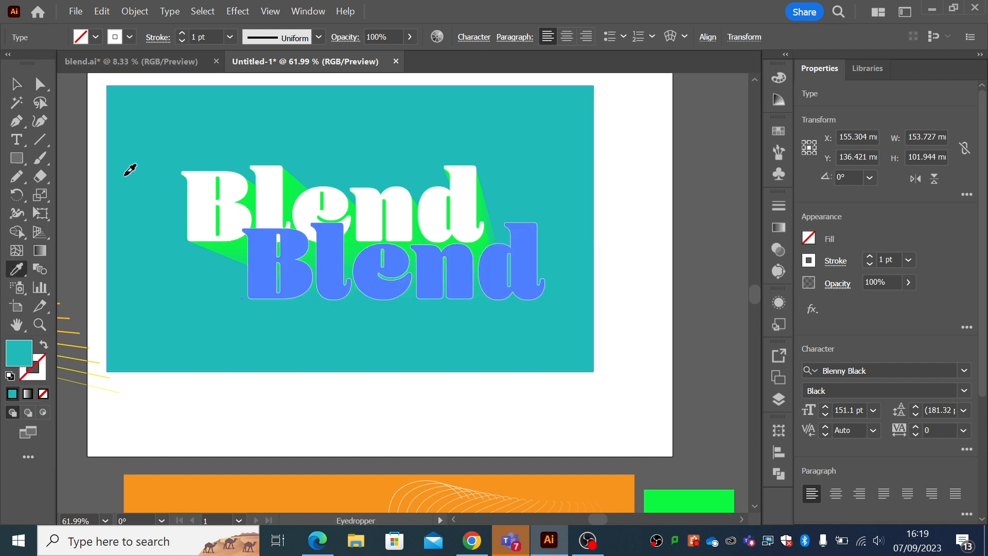
{"action": "left_click", "coordinate": [43, 345]}
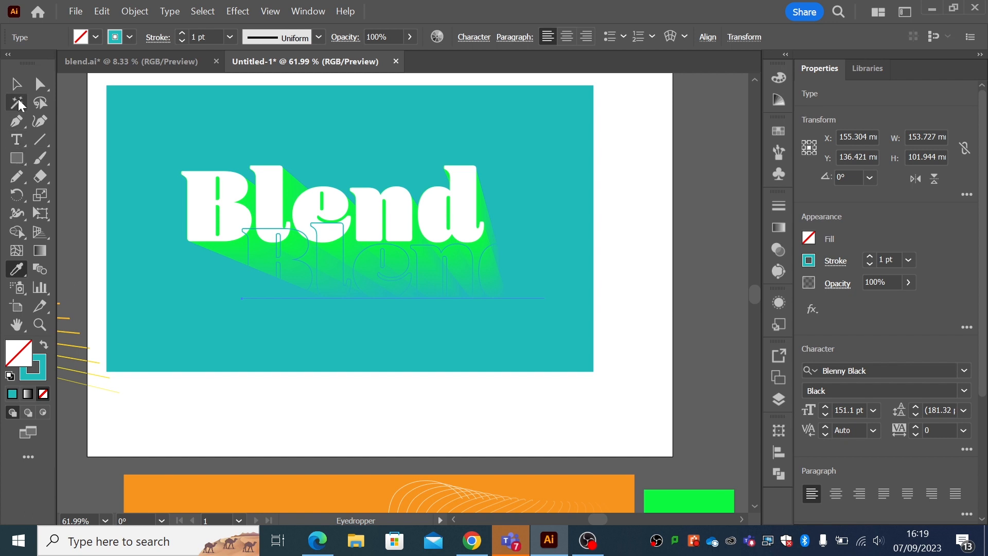
{"action": "left_click", "coordinate": [16, 83]}
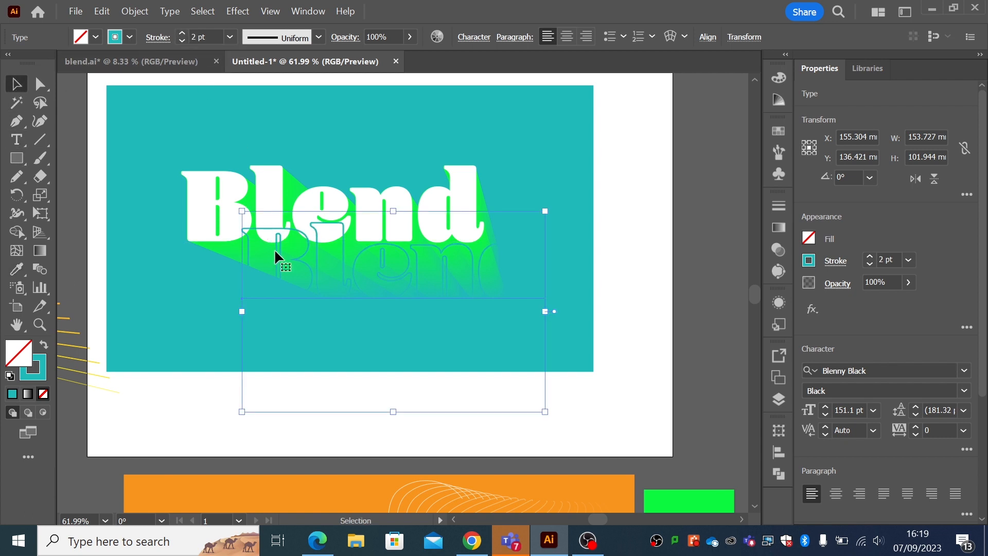
Step: Place the outlined copy about 3 mm up and left of the white text, with a 1 pt stroke sampled from the green rectangle
{"action": "left_click_drag", "start_coordinate": [275, 252], "coordinate": [231, 194]}
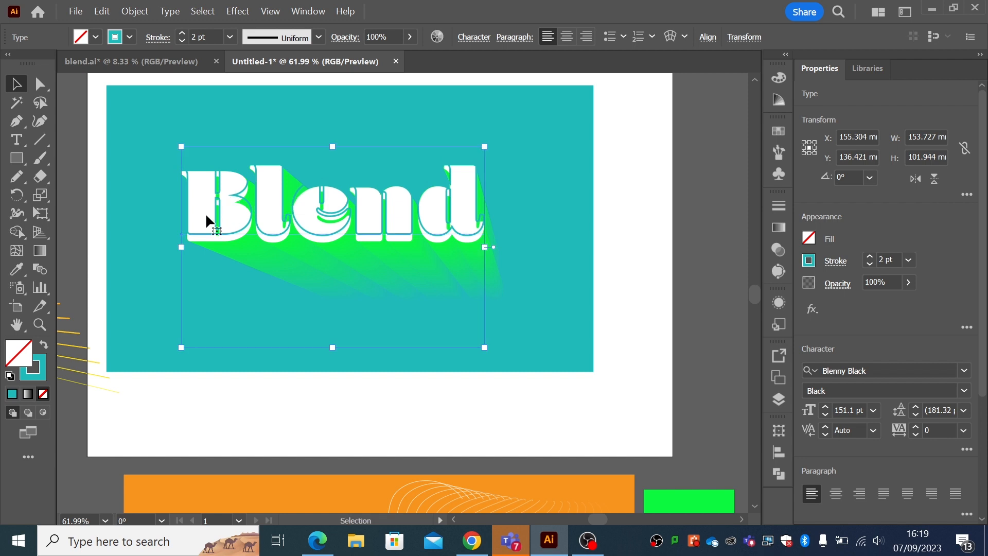
{"action": "left_click", "coordinate": [18, 271]}
{"action": "left_click", "coordinate": [659, 504]}
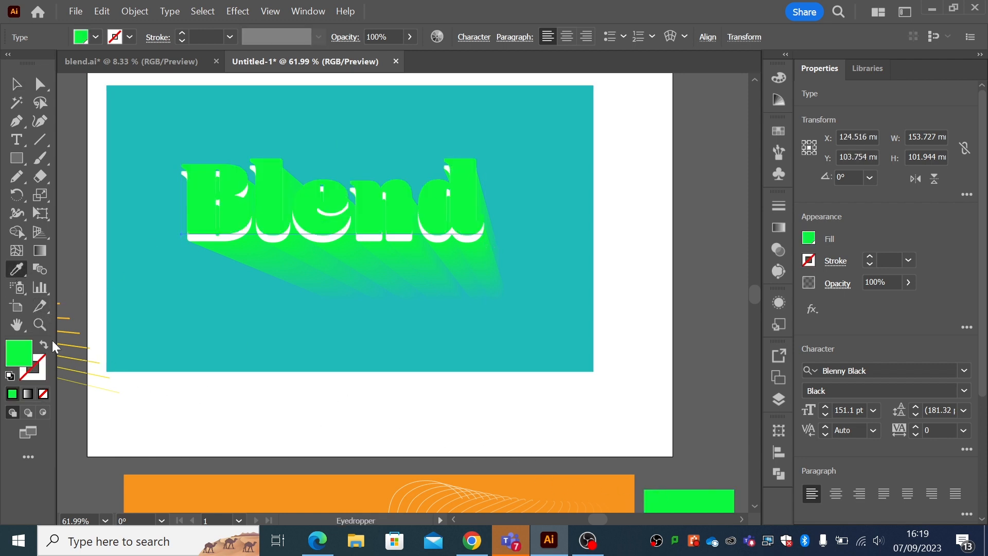
{"action": "left_click", "coordinate": [44, 345]}
{"action": "left_click", "coordinate": [16, 84]}
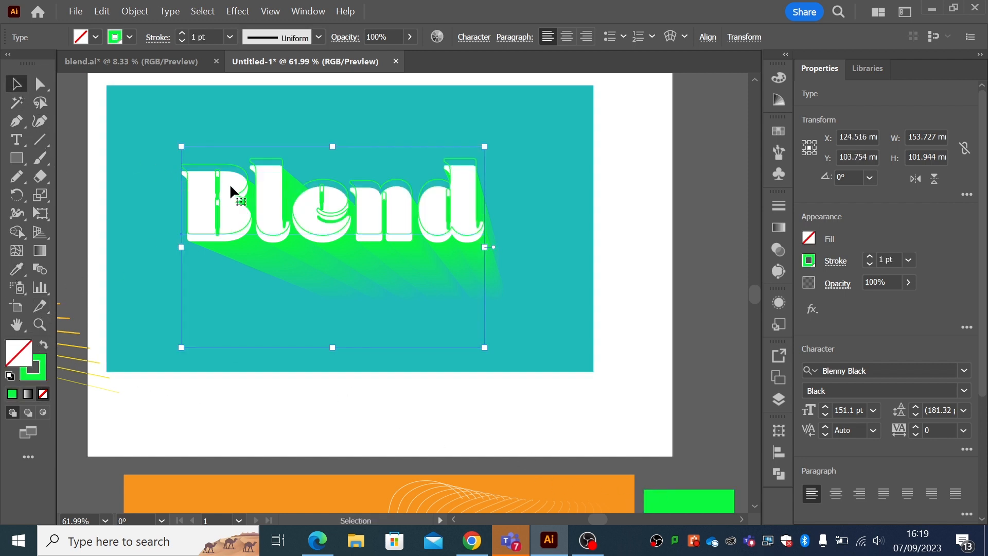
{"action": "left_click_drag", "start_coordinate": [238, 195], "coordinate": [236, 198]}
Step: Examine the offset green outline on the white "Blend" text up close and within the whole artboard, leaving nothing selected
{"action": "key", "text": "z"}
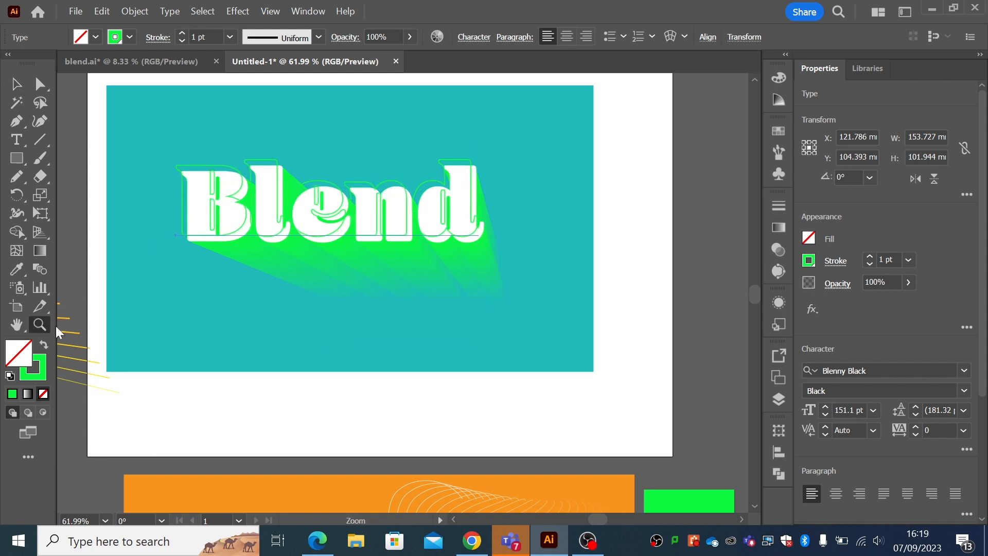
{"action": "left_click_drag", "start_coordinate": [184, 129], "coordinate": [331, 207]}
{"action": "left_click", "coordinate": [17, 84]}
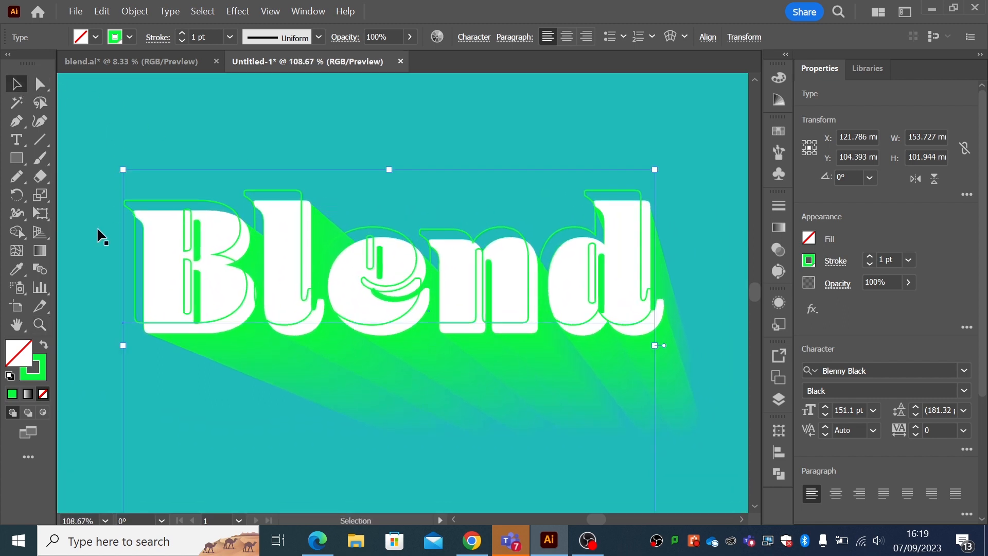
{"action": "left_click", "coordinate": [136, 355]}
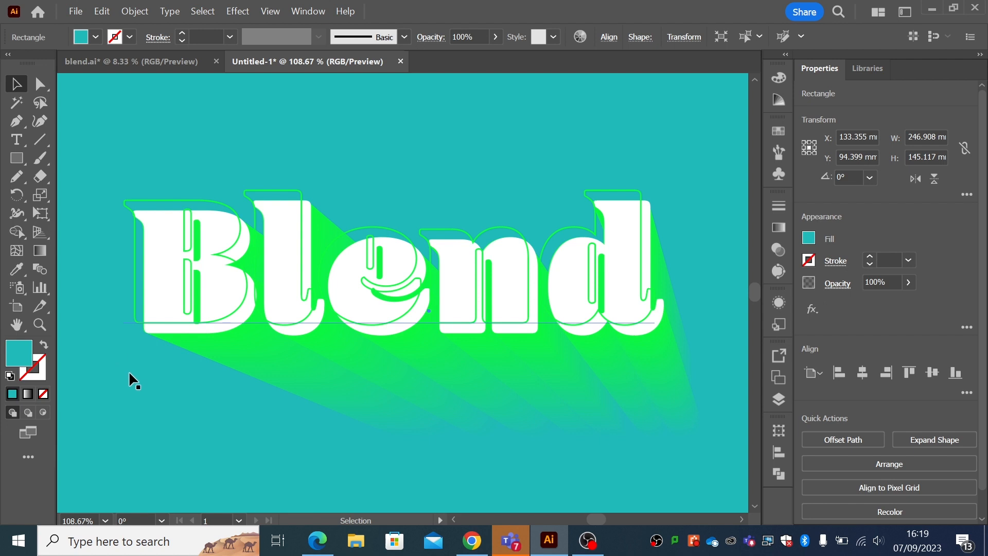
{"action": "key", "text": "z"}
{"action": "left_click", "coordinate": [271, 372], "text": "alt"}
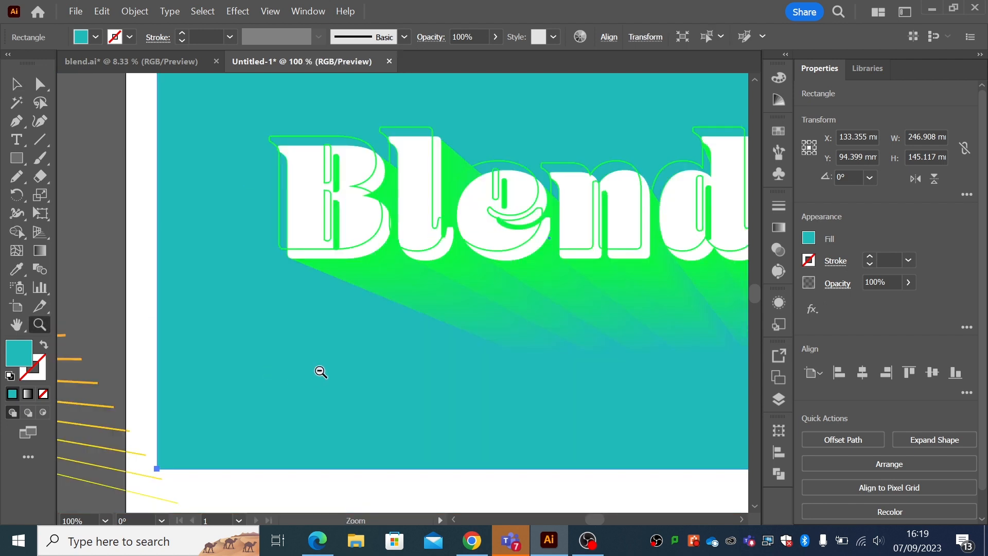
{"action": "left_click", "coordinate": [319, 370], "text": "alt"}
{"action": "left_click", "coordinate": [353, 370], "text": "alt"}
{"action": "left_click_drag", "start_coordinate": [425, 323], "coordinate": [365, 358]}
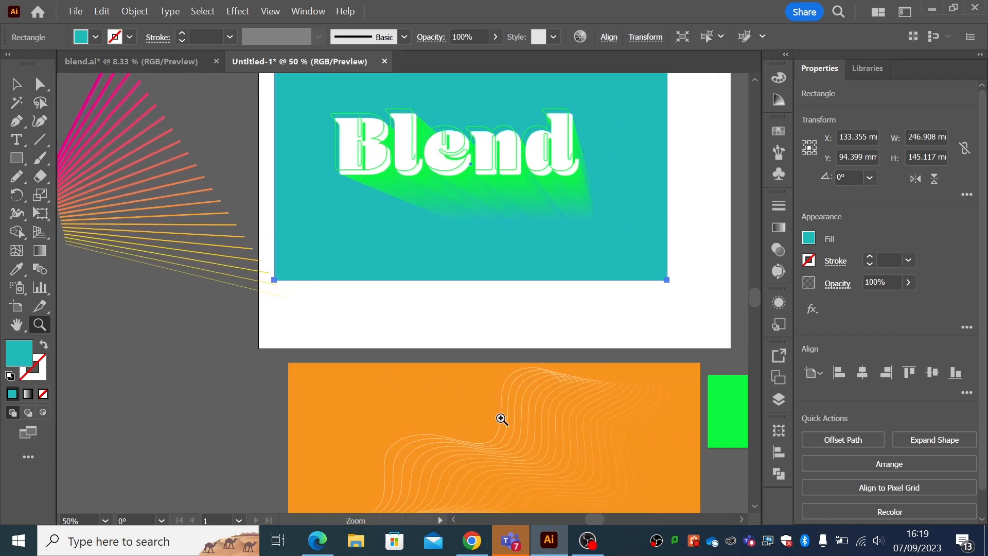
{"action": "left_click_drag", "start_coordinate": [501, 419], "coordinate": [448, 401]}
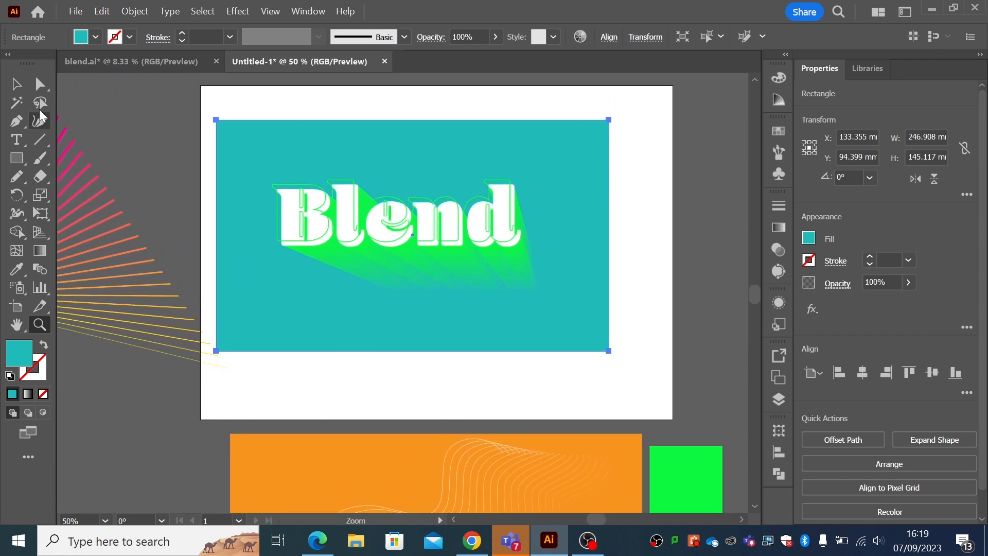
{"action": "key", "text": "v"}
{"action": "left_click", "coordinate": [100, 101]}
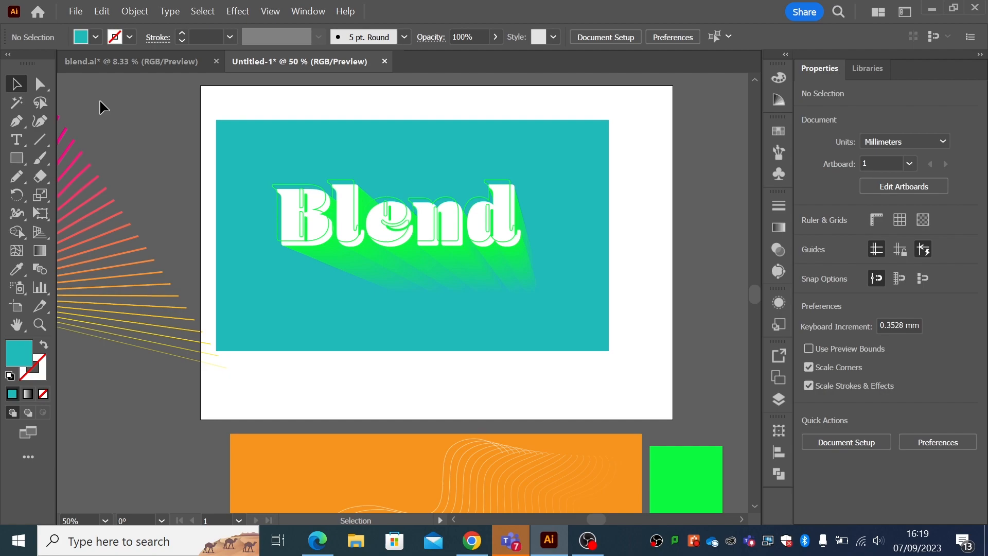